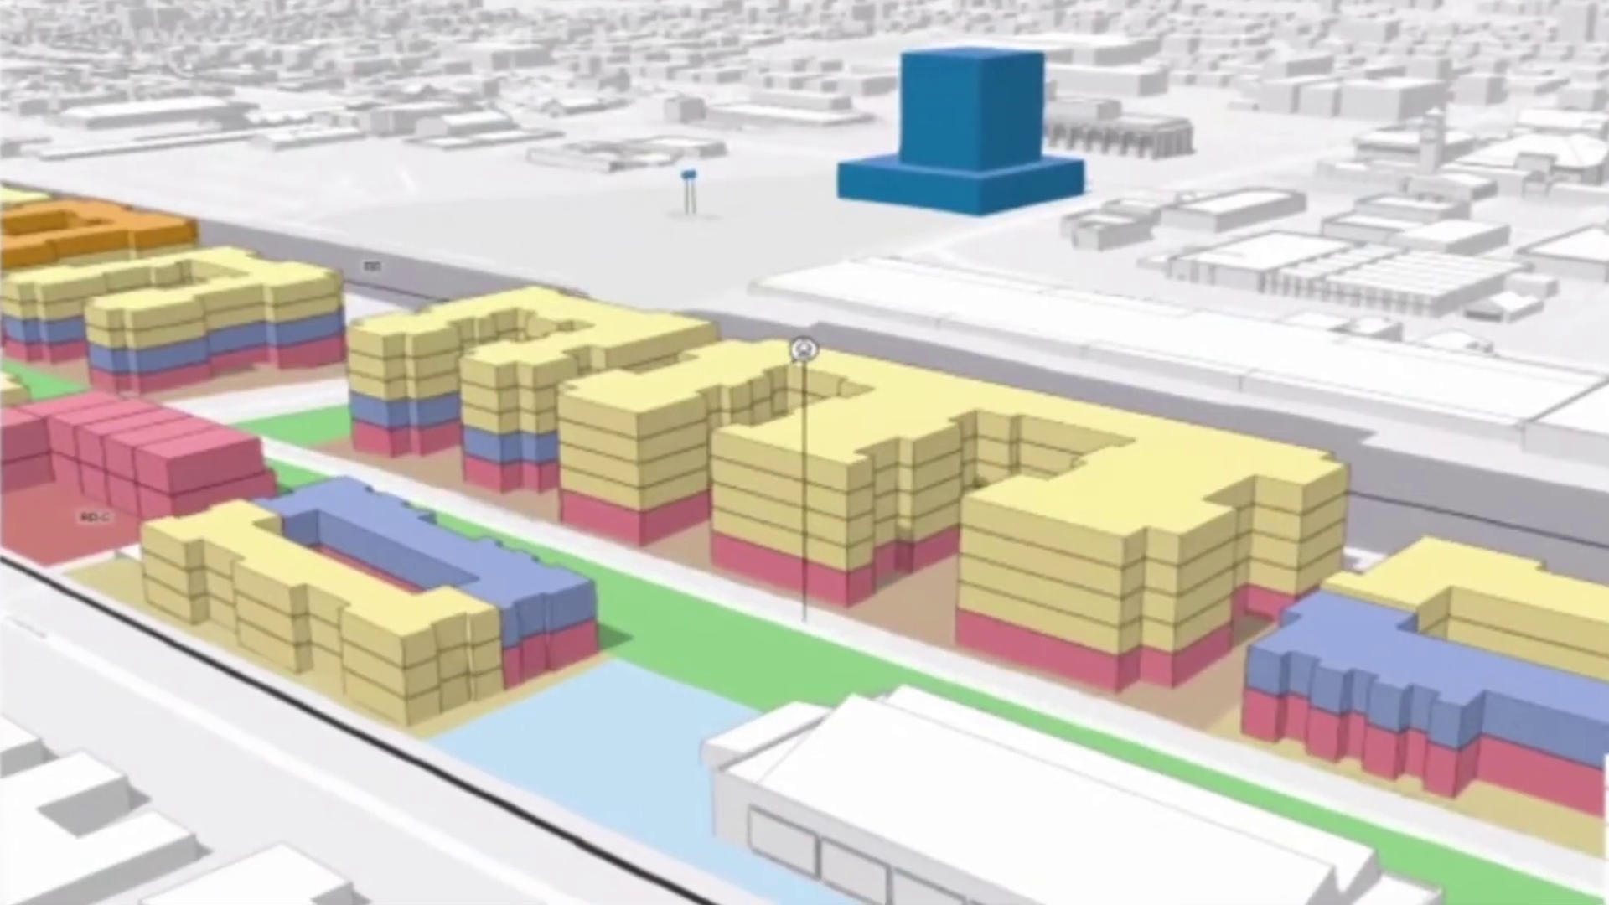
Set the Urban scene's daylight time to about 1655 to preview late-afternoon shadows on the blocks.
left_click(1568, 809)
left_click_drag(1419, 795, 1466, 800)
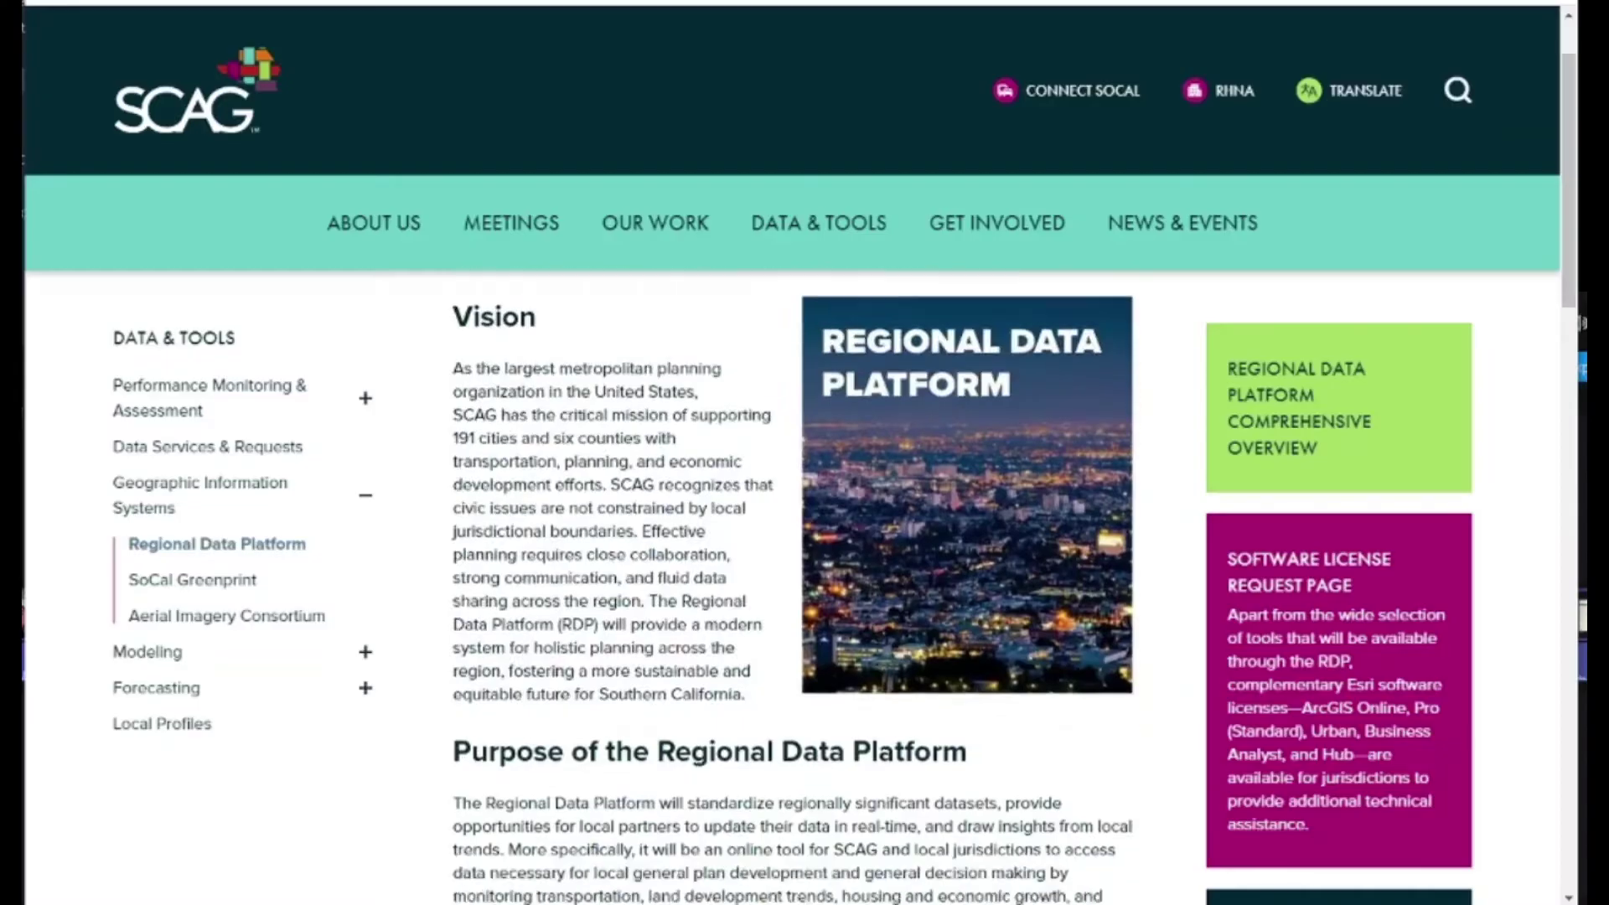
Scroll down the SCAG Regional Data Platform page and back up to its top.
scroll(804, 452, "down", 5)
scroll(804, 452, "down", 2)
scroll(804, 453, "up", 8)
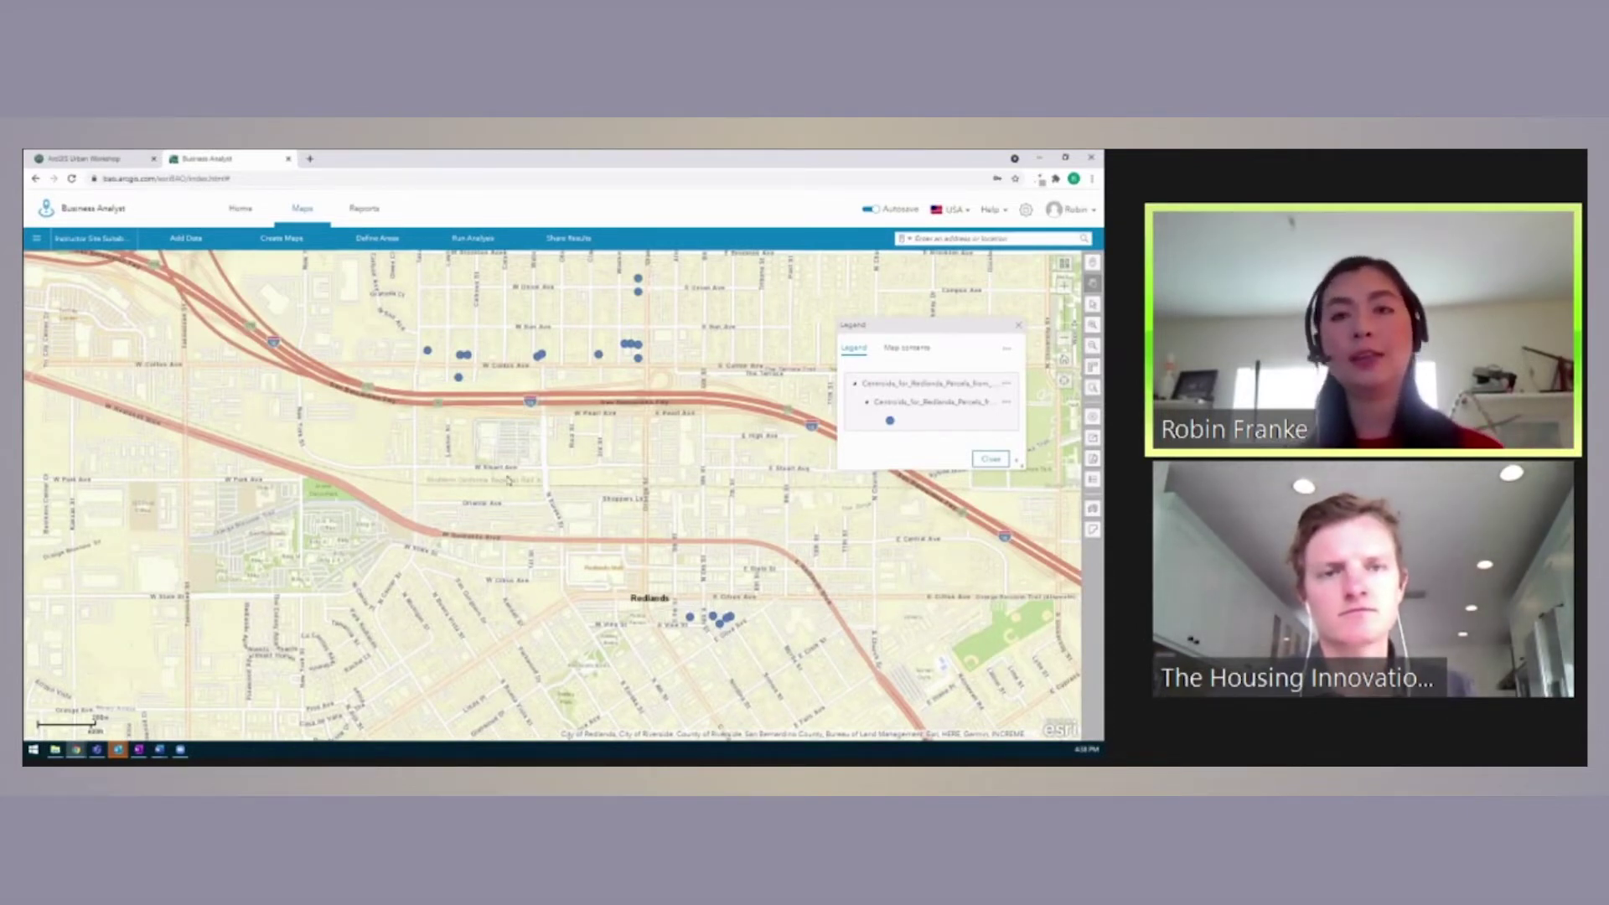
Open the Instructor Site Suitability project with Redlands sites and 5-minute walk-time areas.
left_click(89, 238)
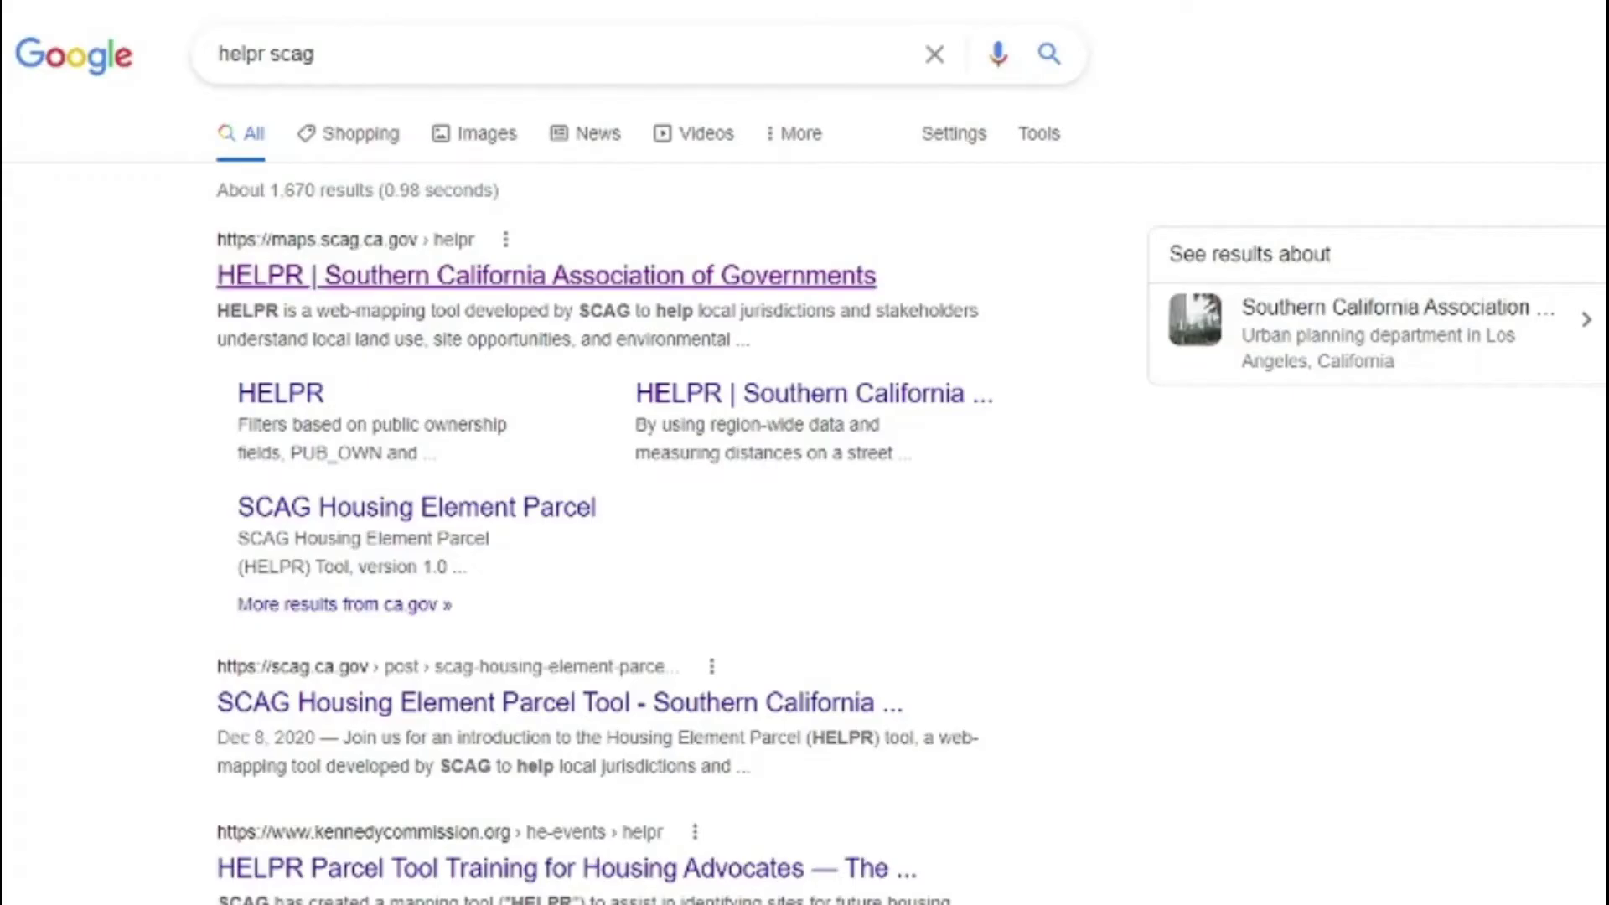
Open the SCAG HELPR result and search the jurisdiction list for 'redlan'.
left_click(545, 287)
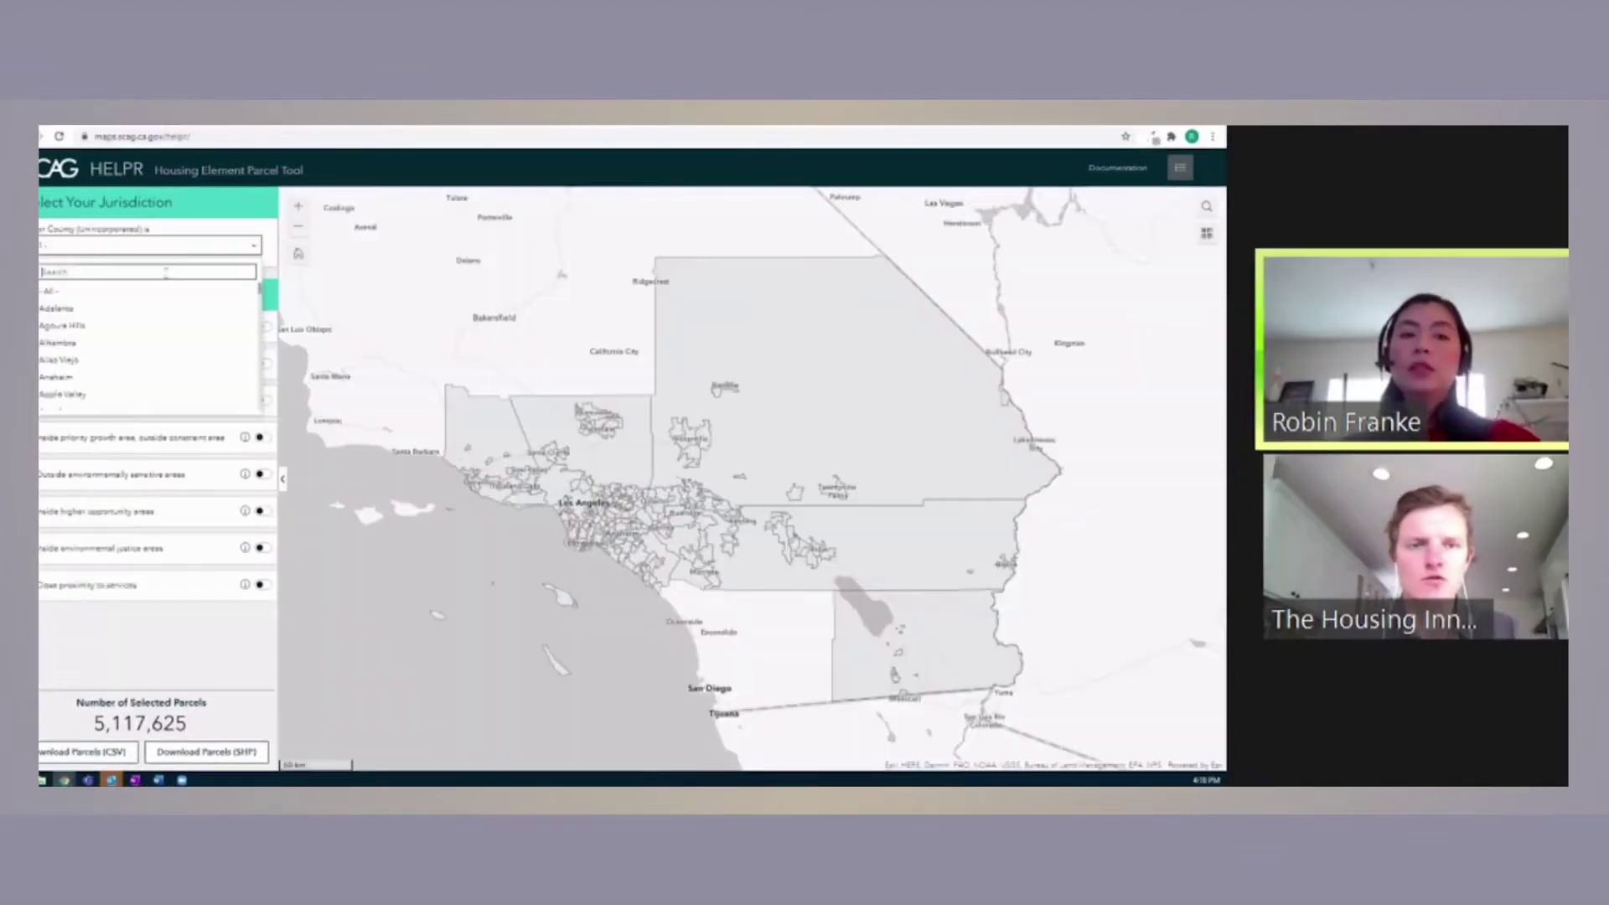
type("redlan")
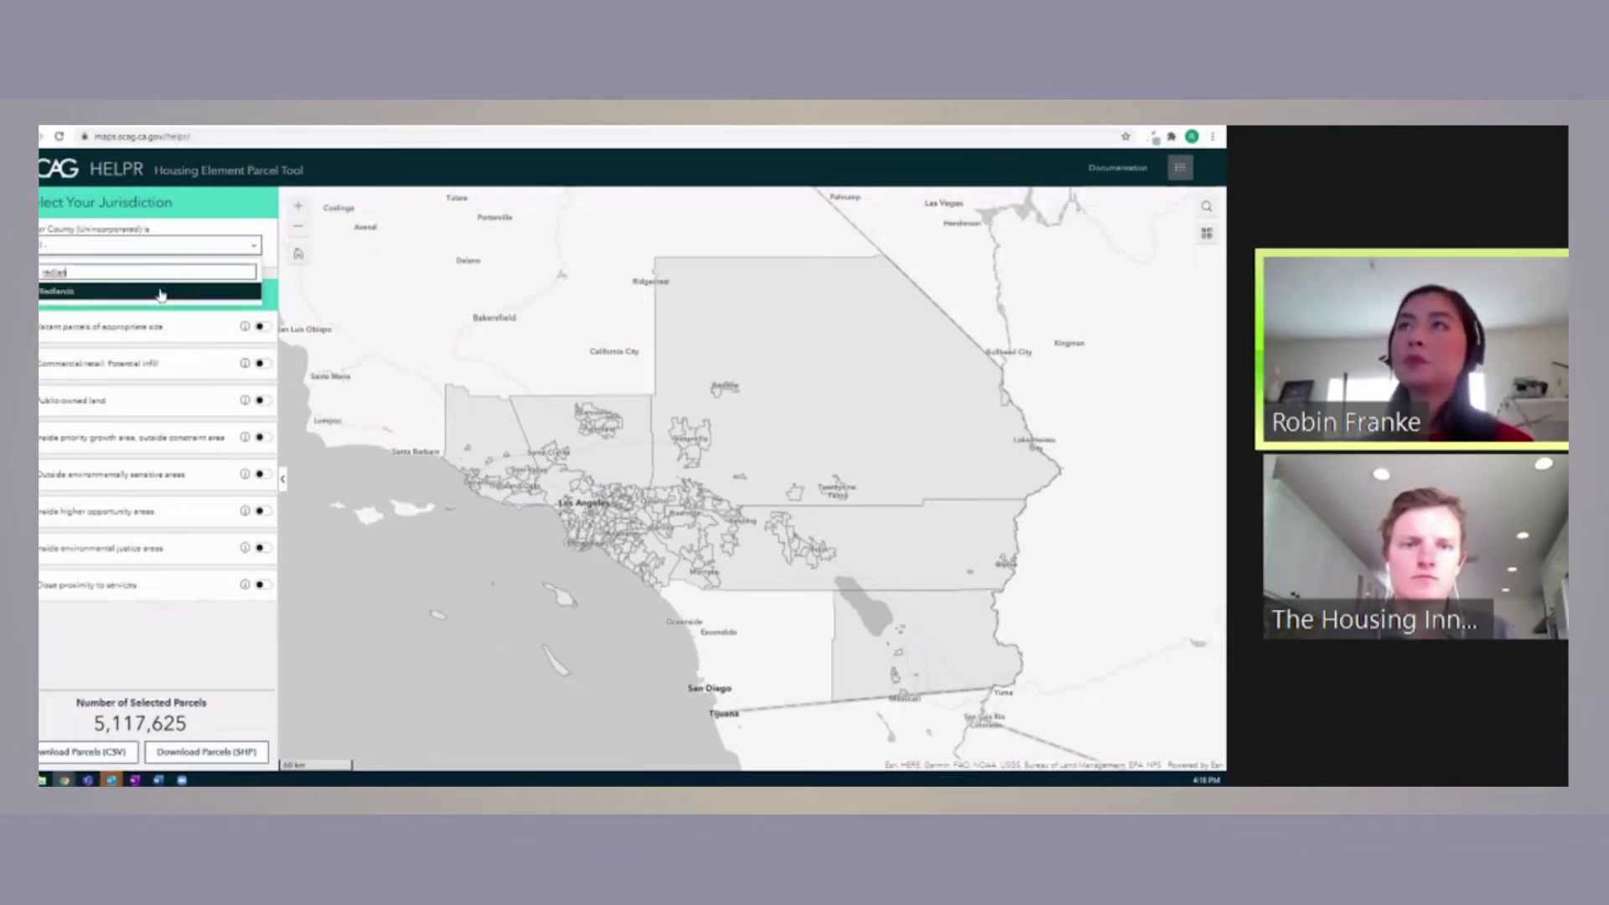
Choose Redlands as jurisdiction, then review a downtown parcel's attribute popup before closing it.
left_click(126, 291)
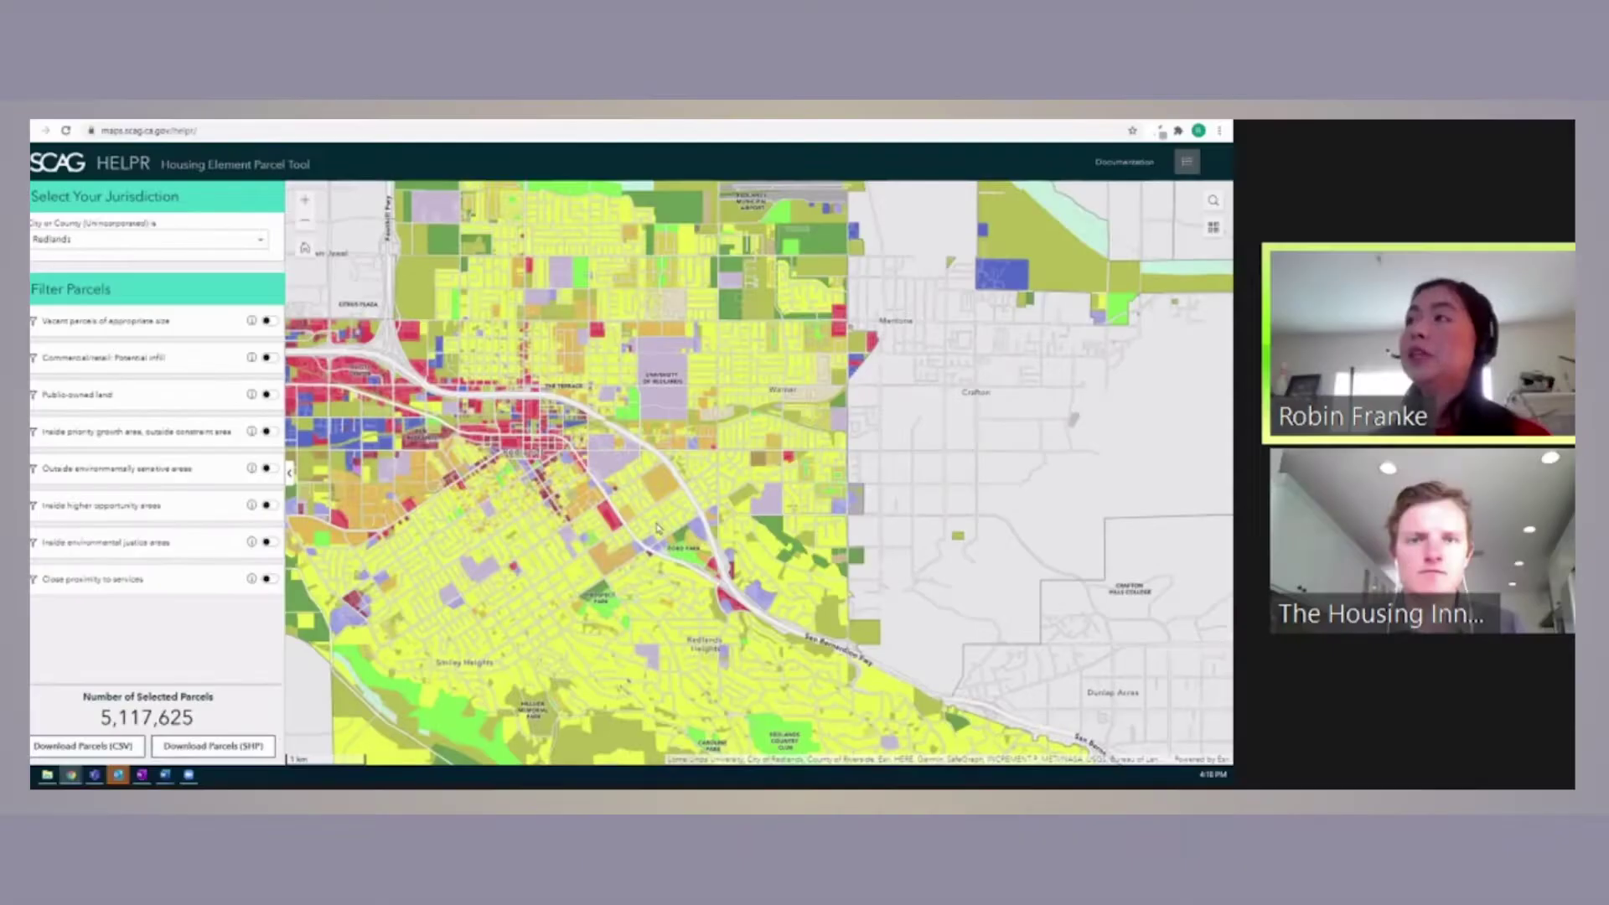
scroll(658, 528, "up", 2)
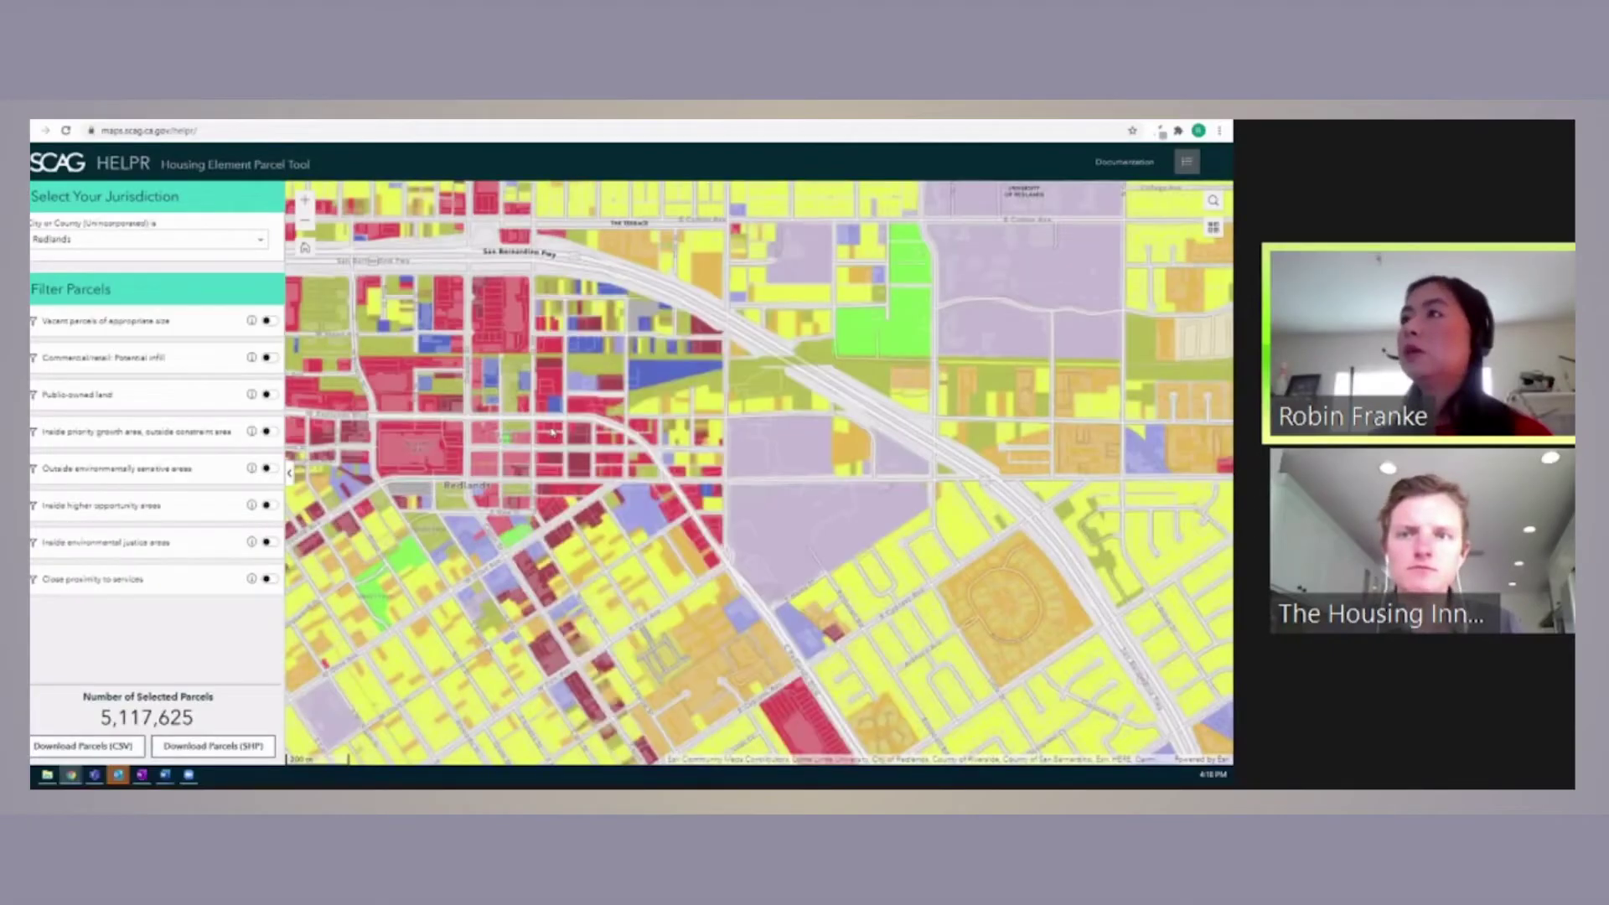
left_click(553, 432)
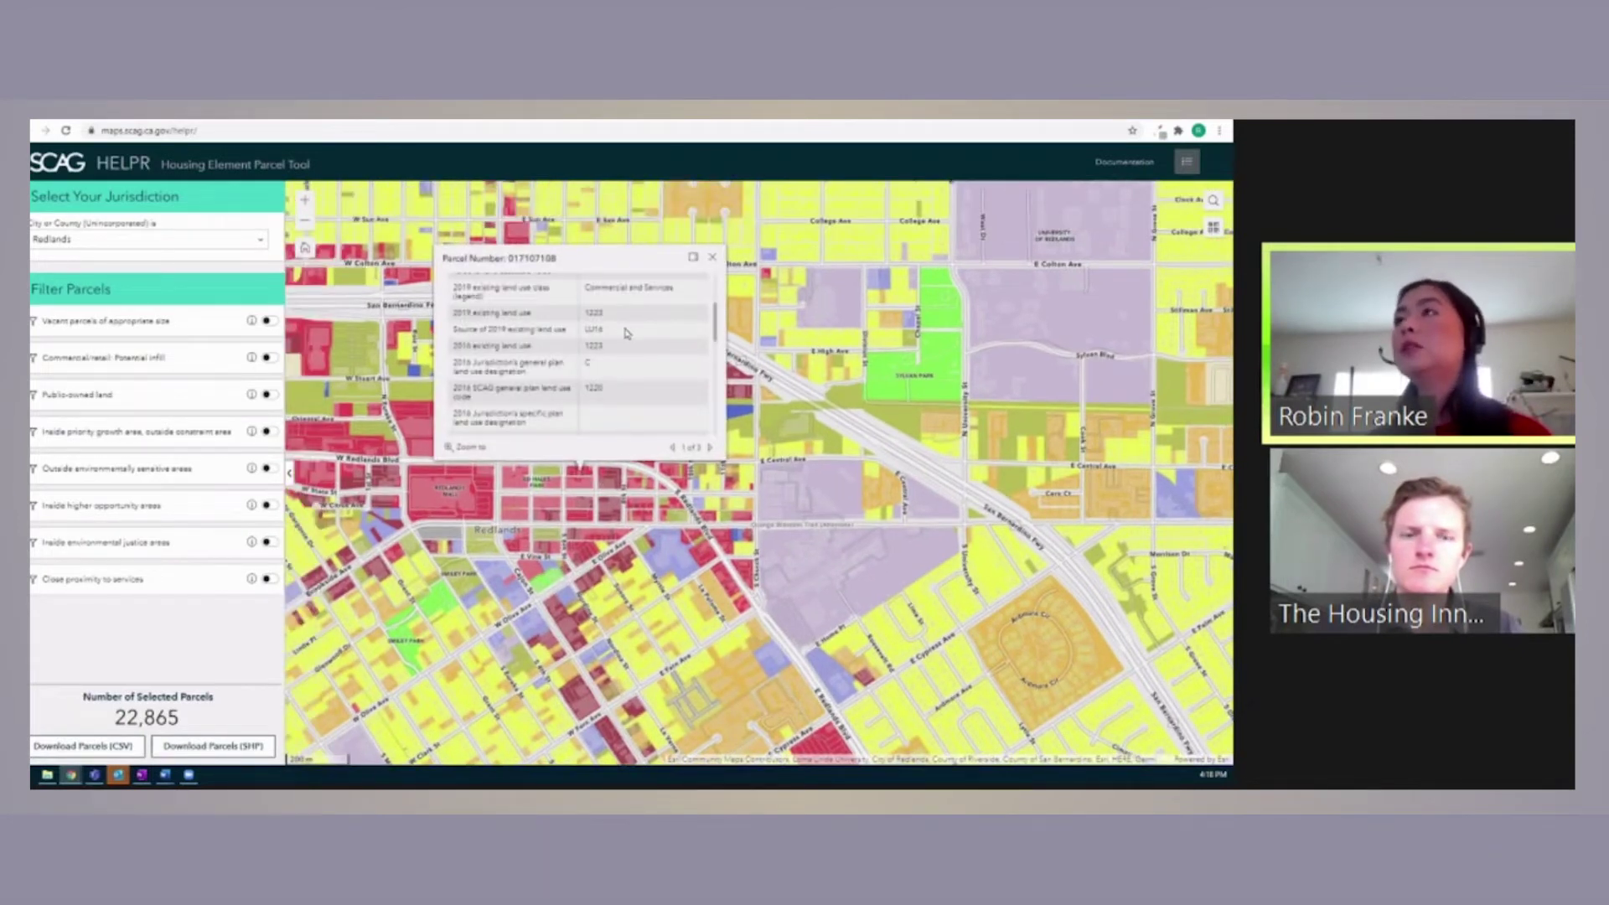
scroll(626, 333, "down", 2)
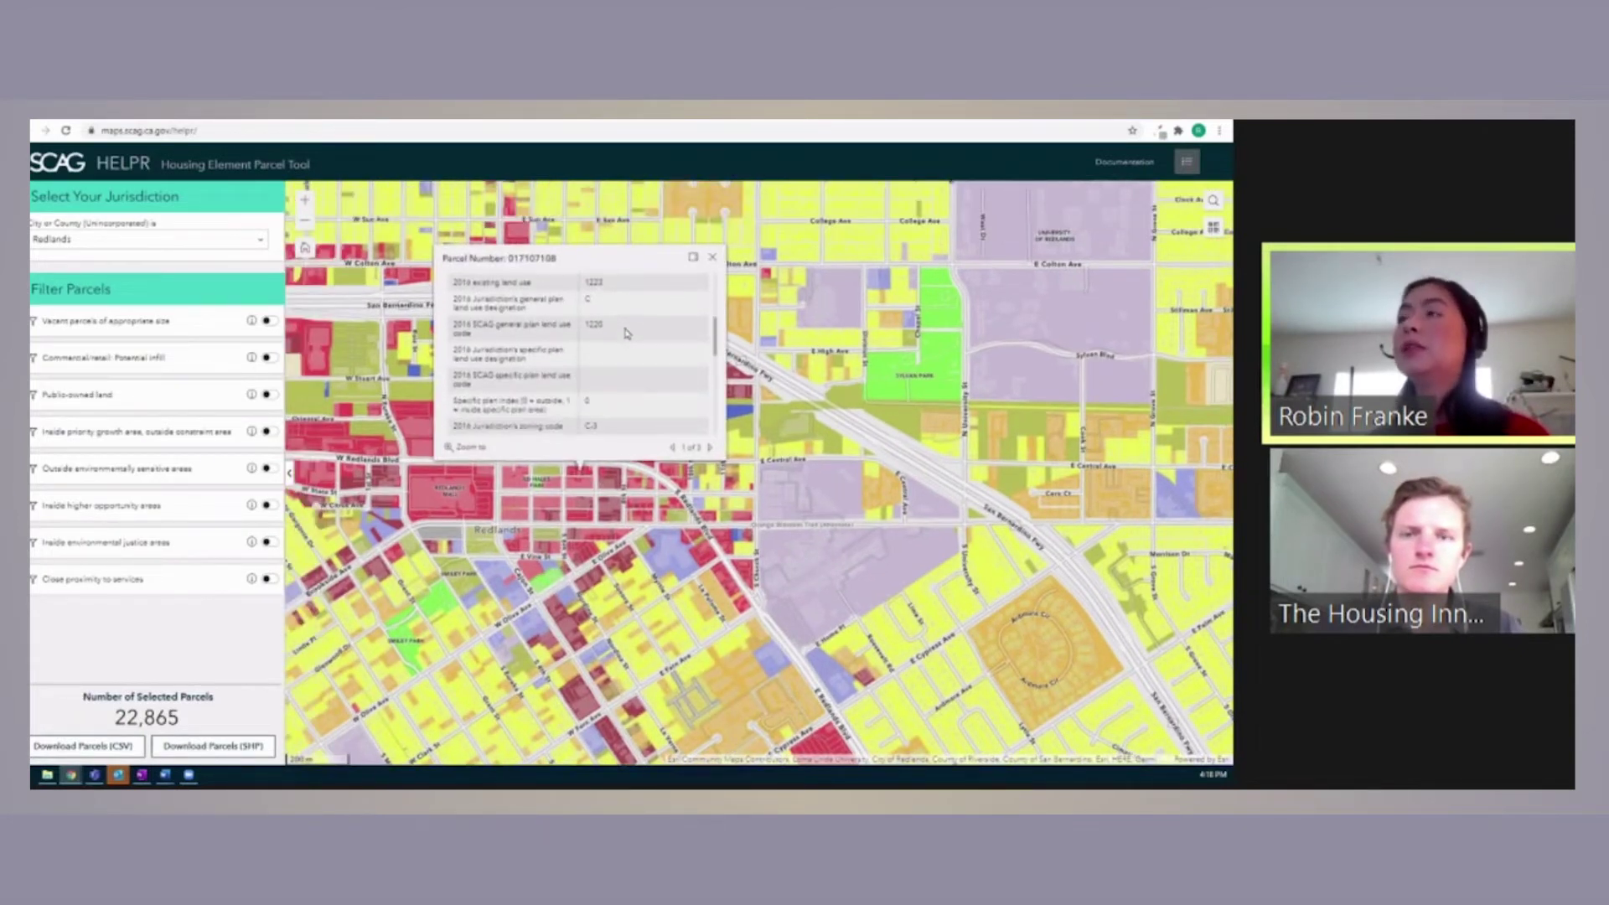
scroll(587, 326, "down", 5)
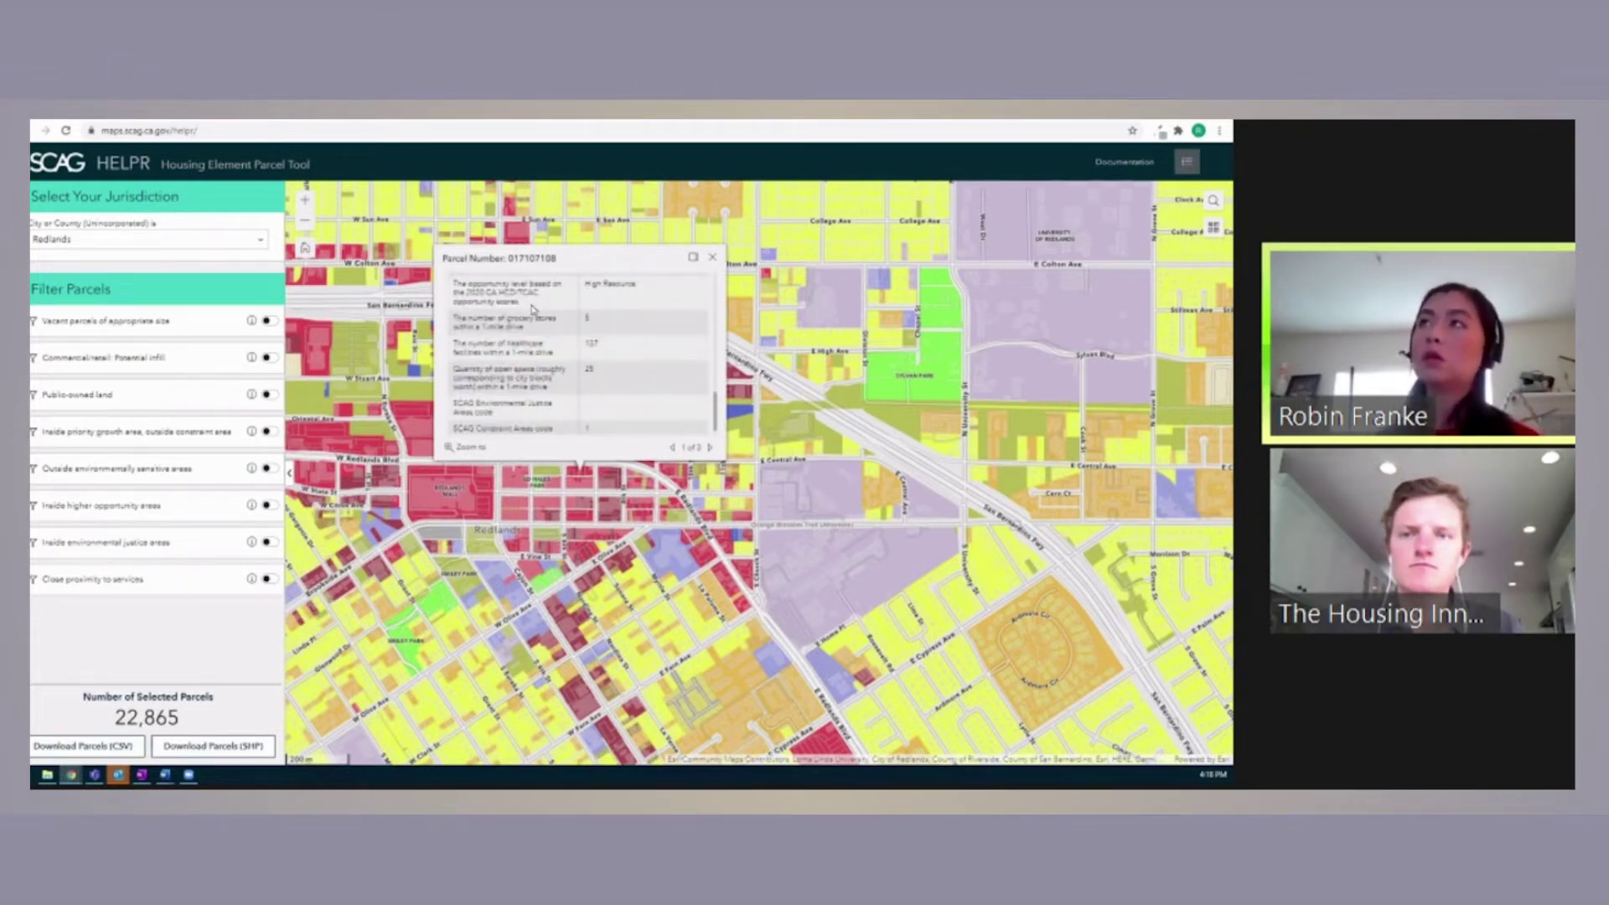
scroll(531, 361, "down", 1)
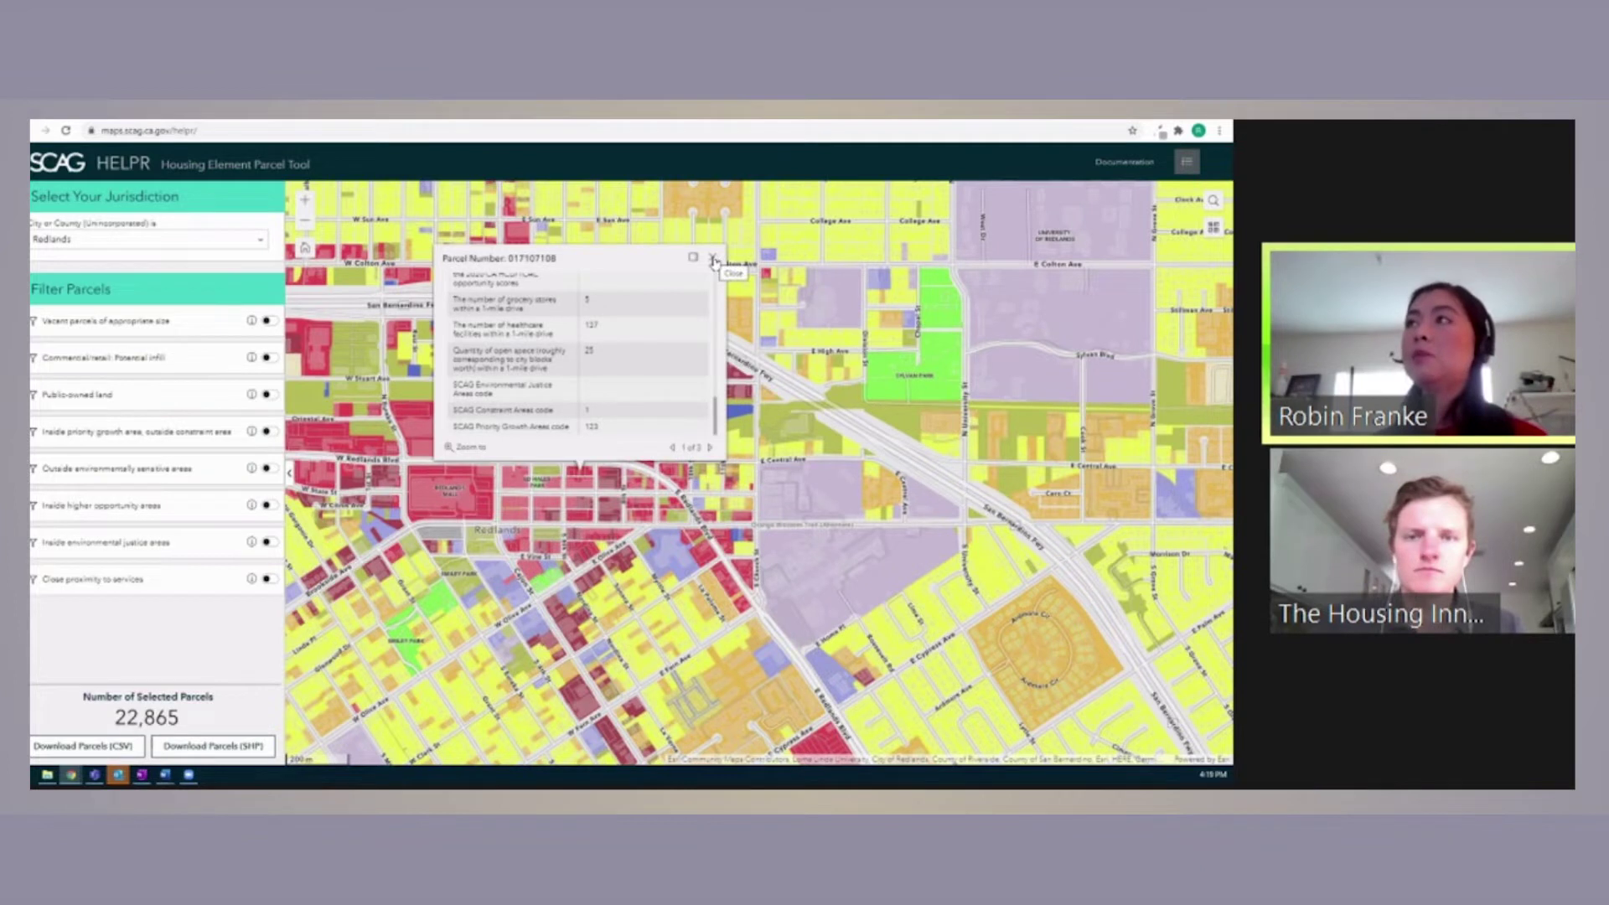
left_click(713, 260)
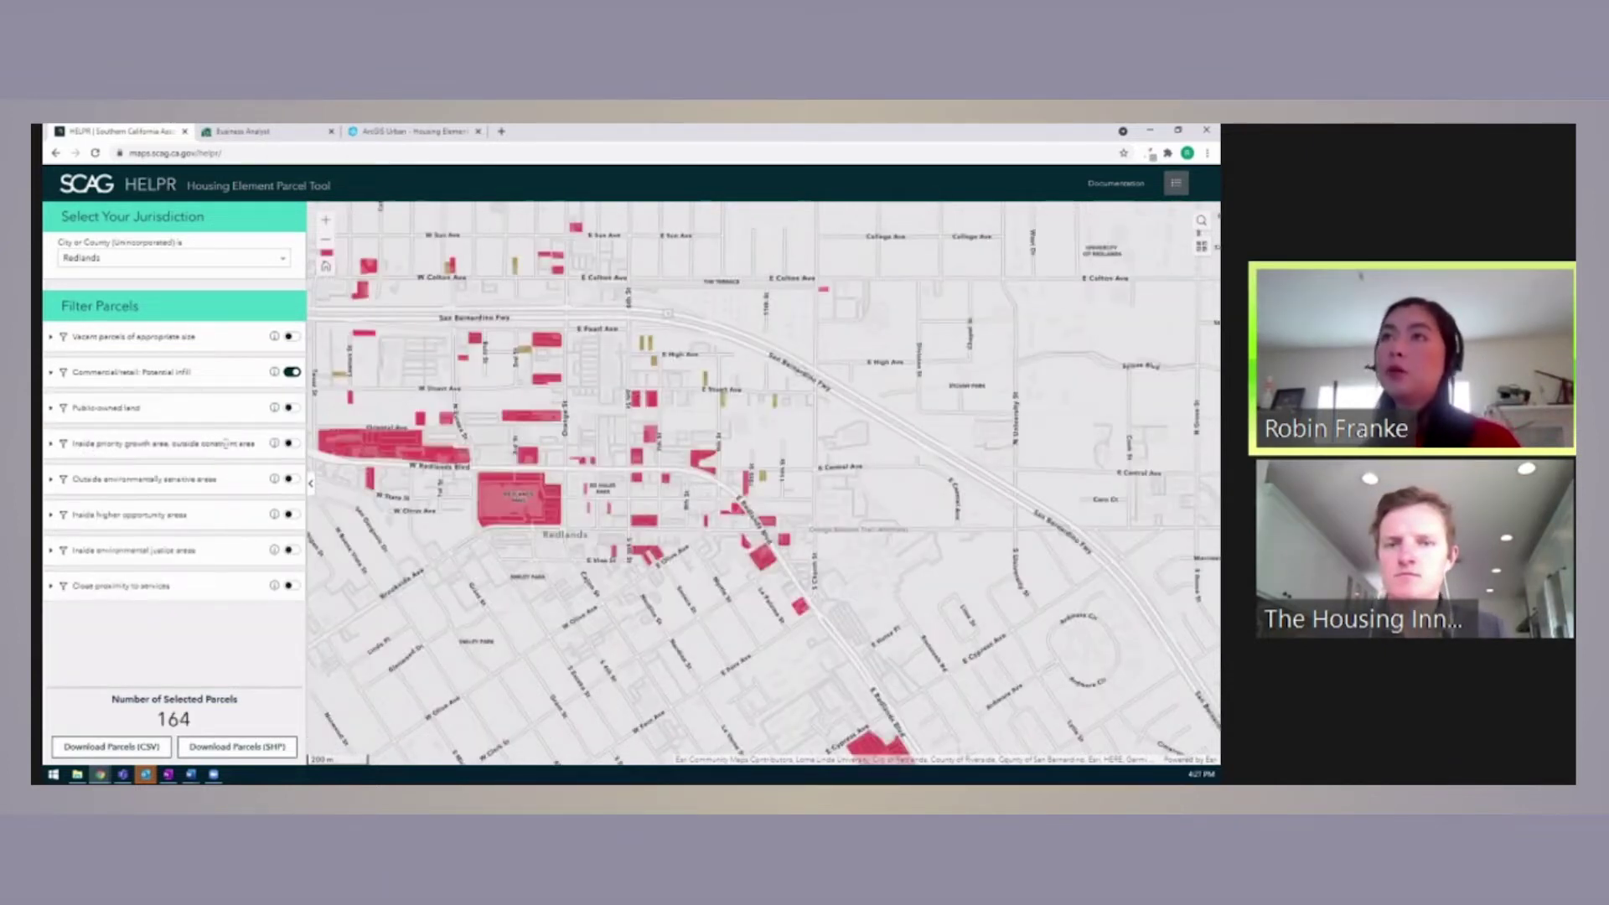
Add the Inside priority growth area filter, leaving 18 Redlands parcels, and center them on the map.
left_click(289, 444)
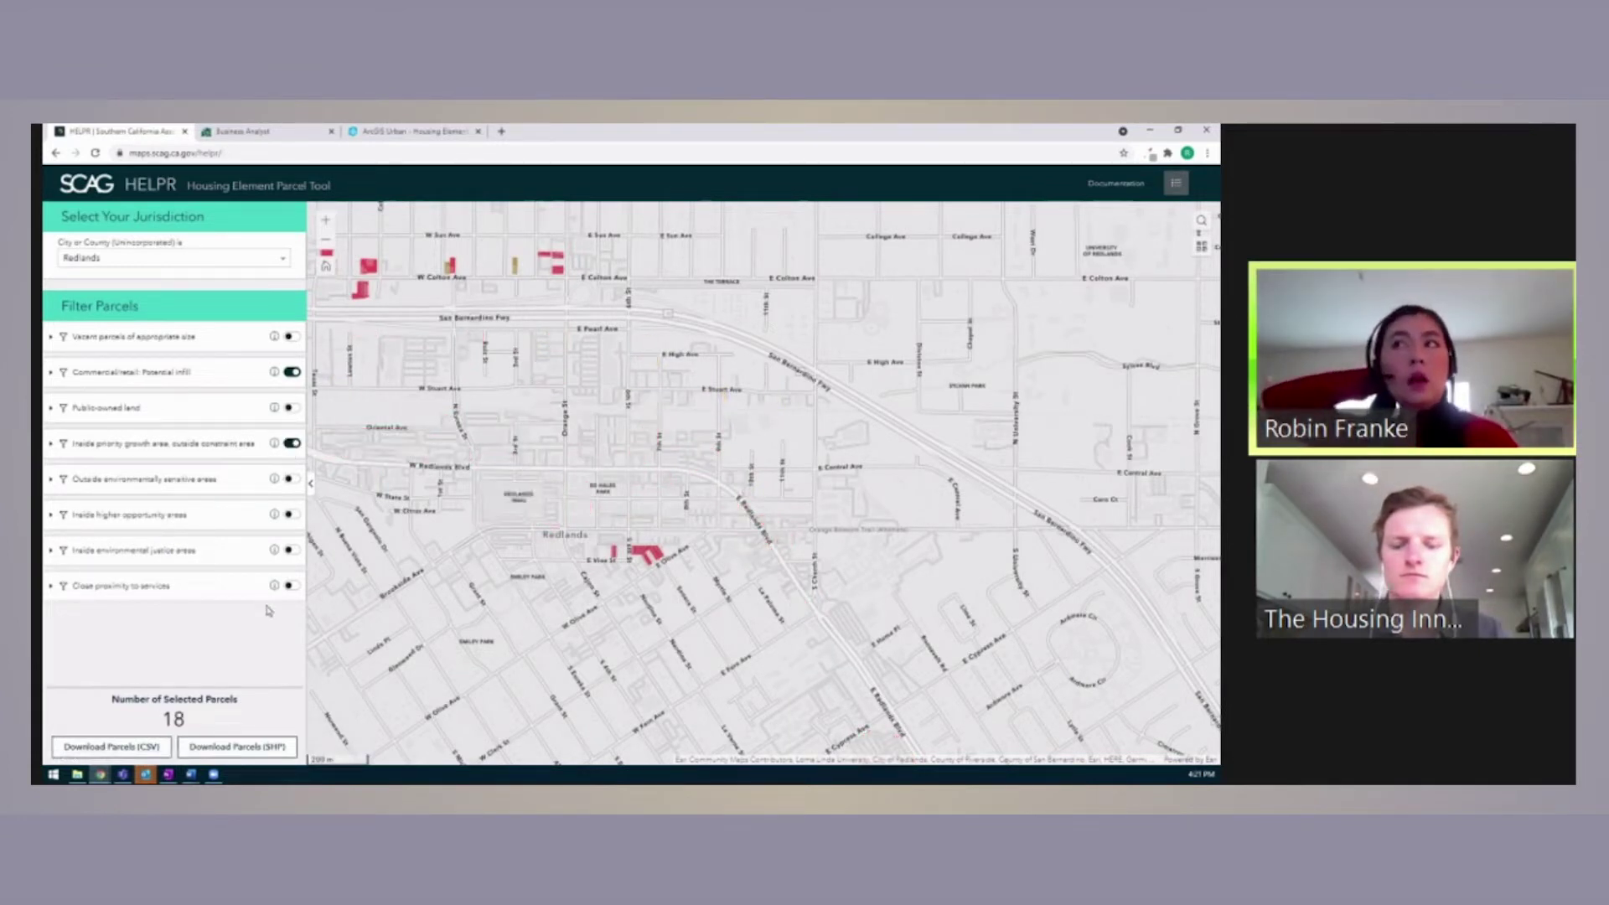
left_click_drag(477, 491, 620, 575)
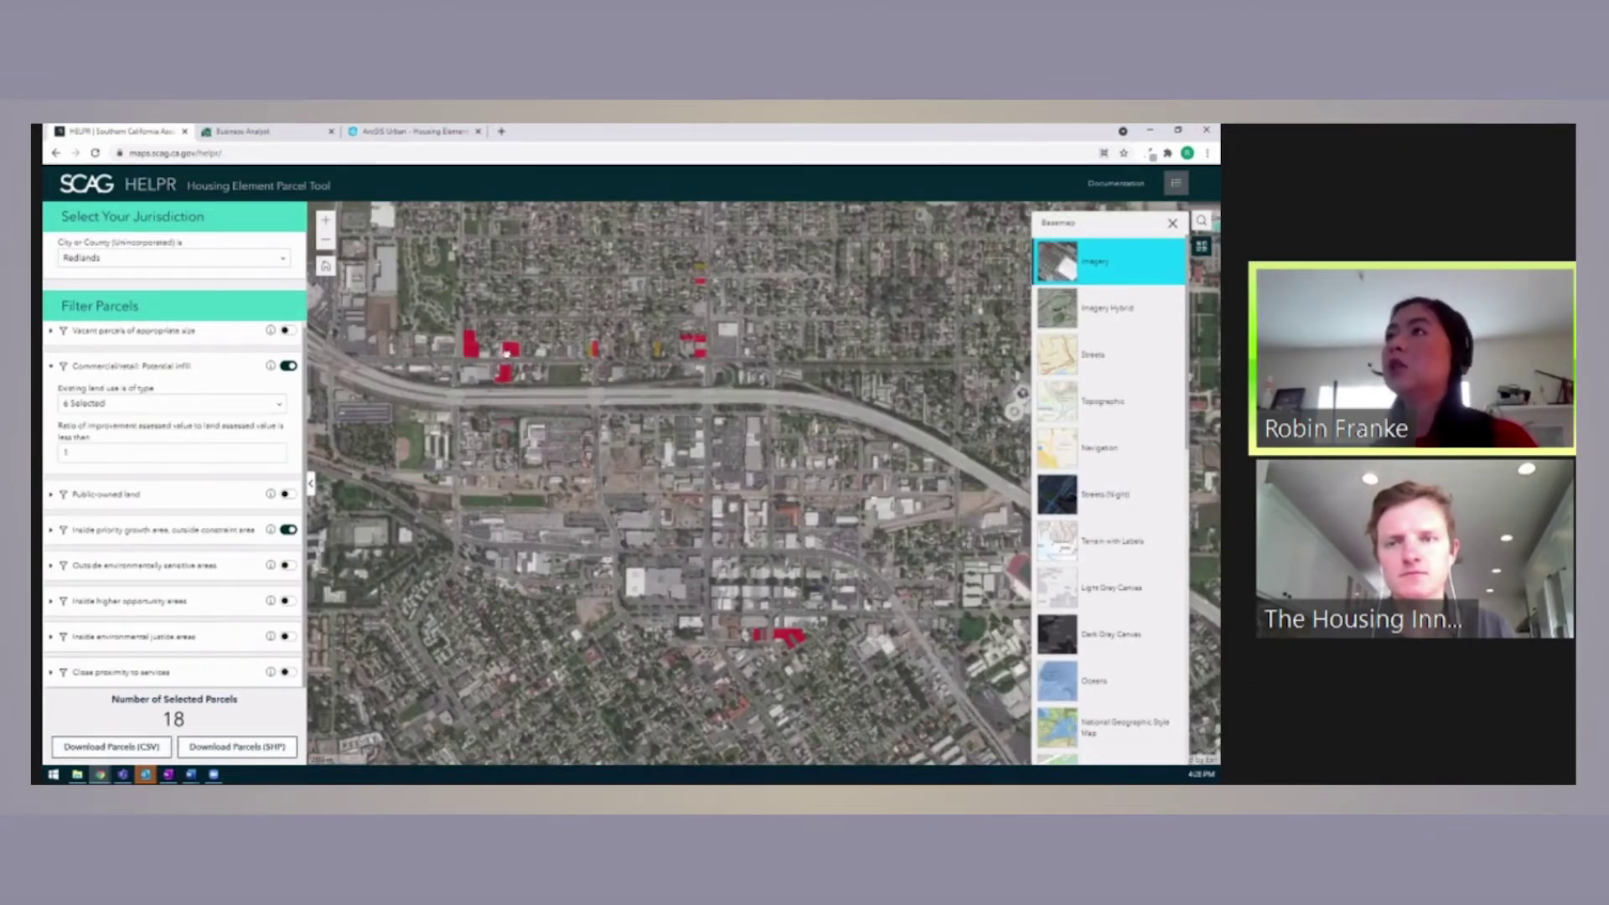
Zoom and pan over the 18 red parcels beside the freeway on imagery, then zoom out.
scroll(507, 352, "up", 3)
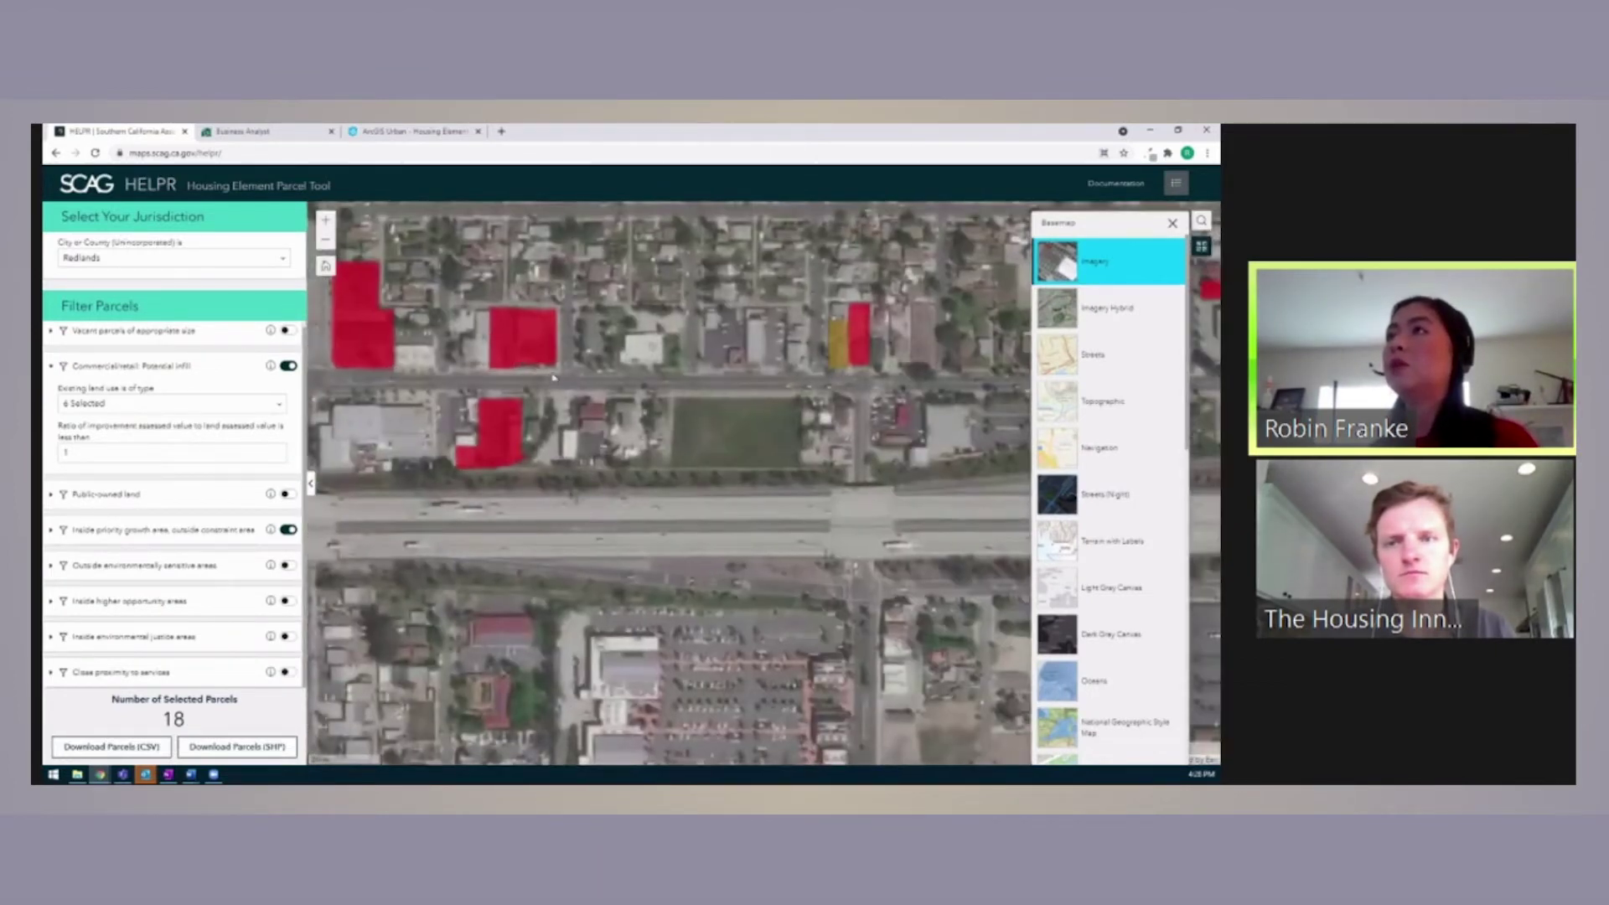
left_click_drag(458, 386, 486, 409)
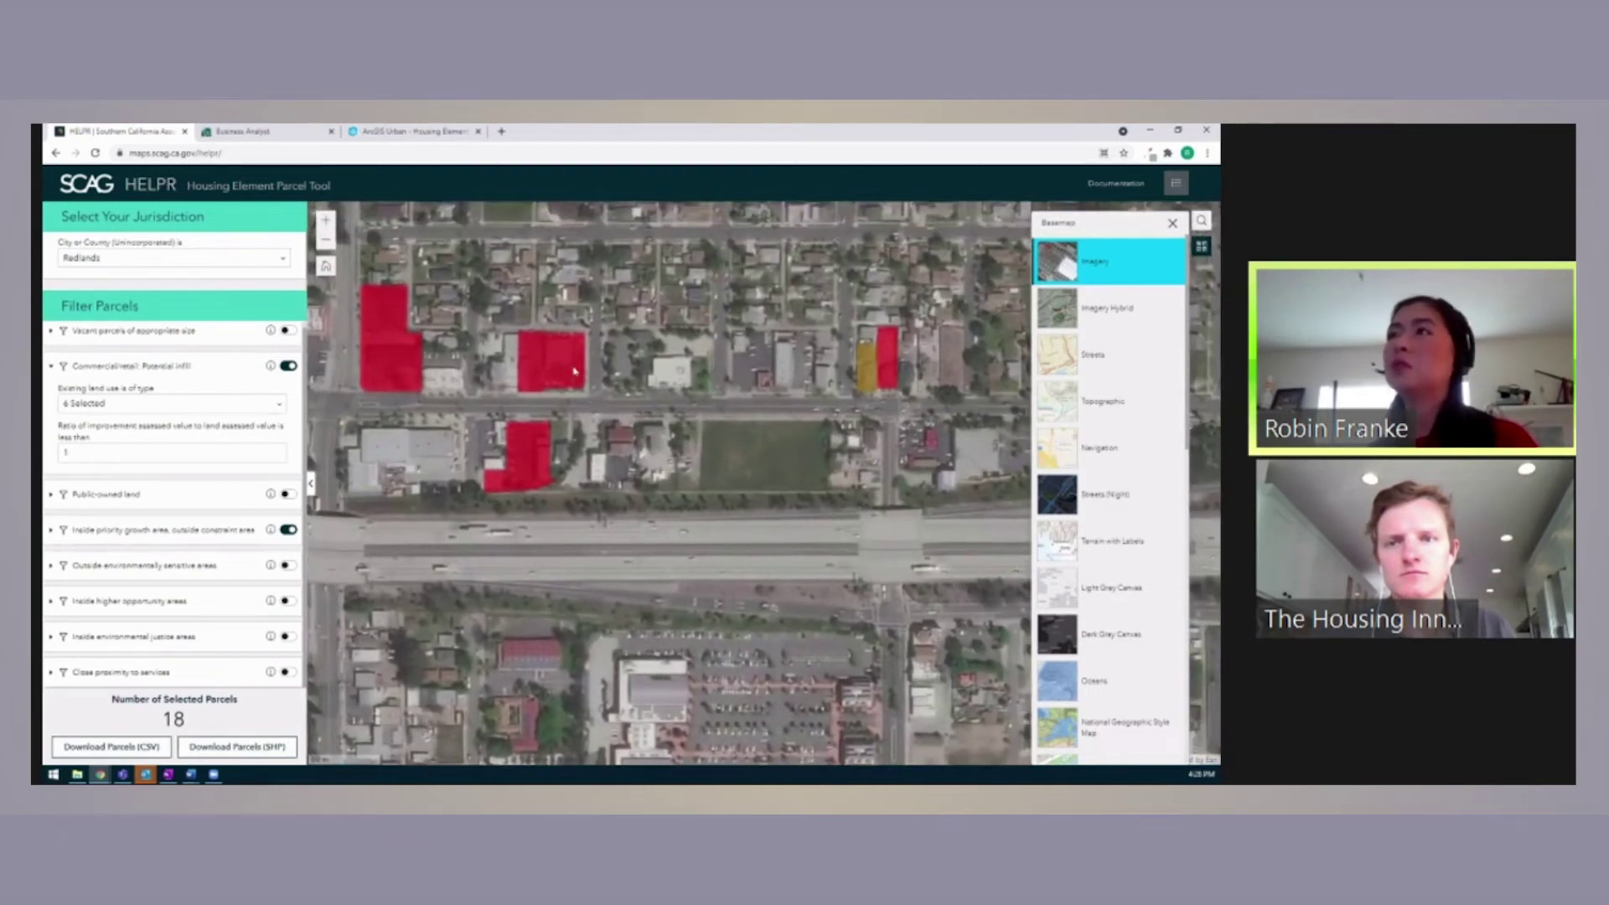
scroll(465, 365, "down", 2)
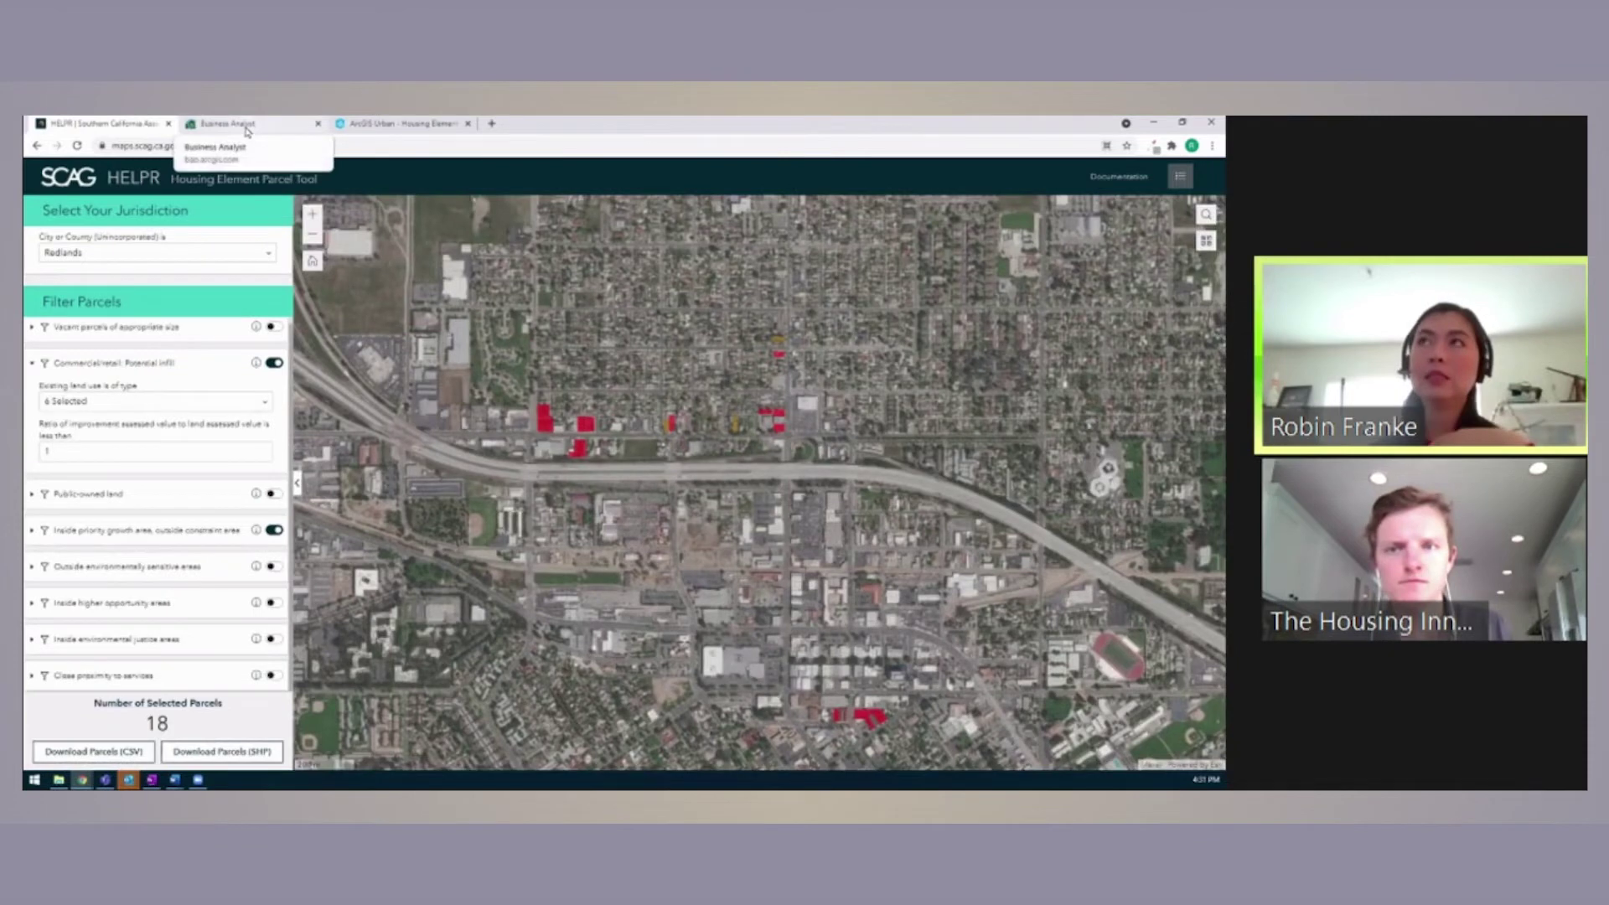
Return to the Business Analyst tab showing the Redlands map of HELPR parcel centroid points.
left_click(246, 126)
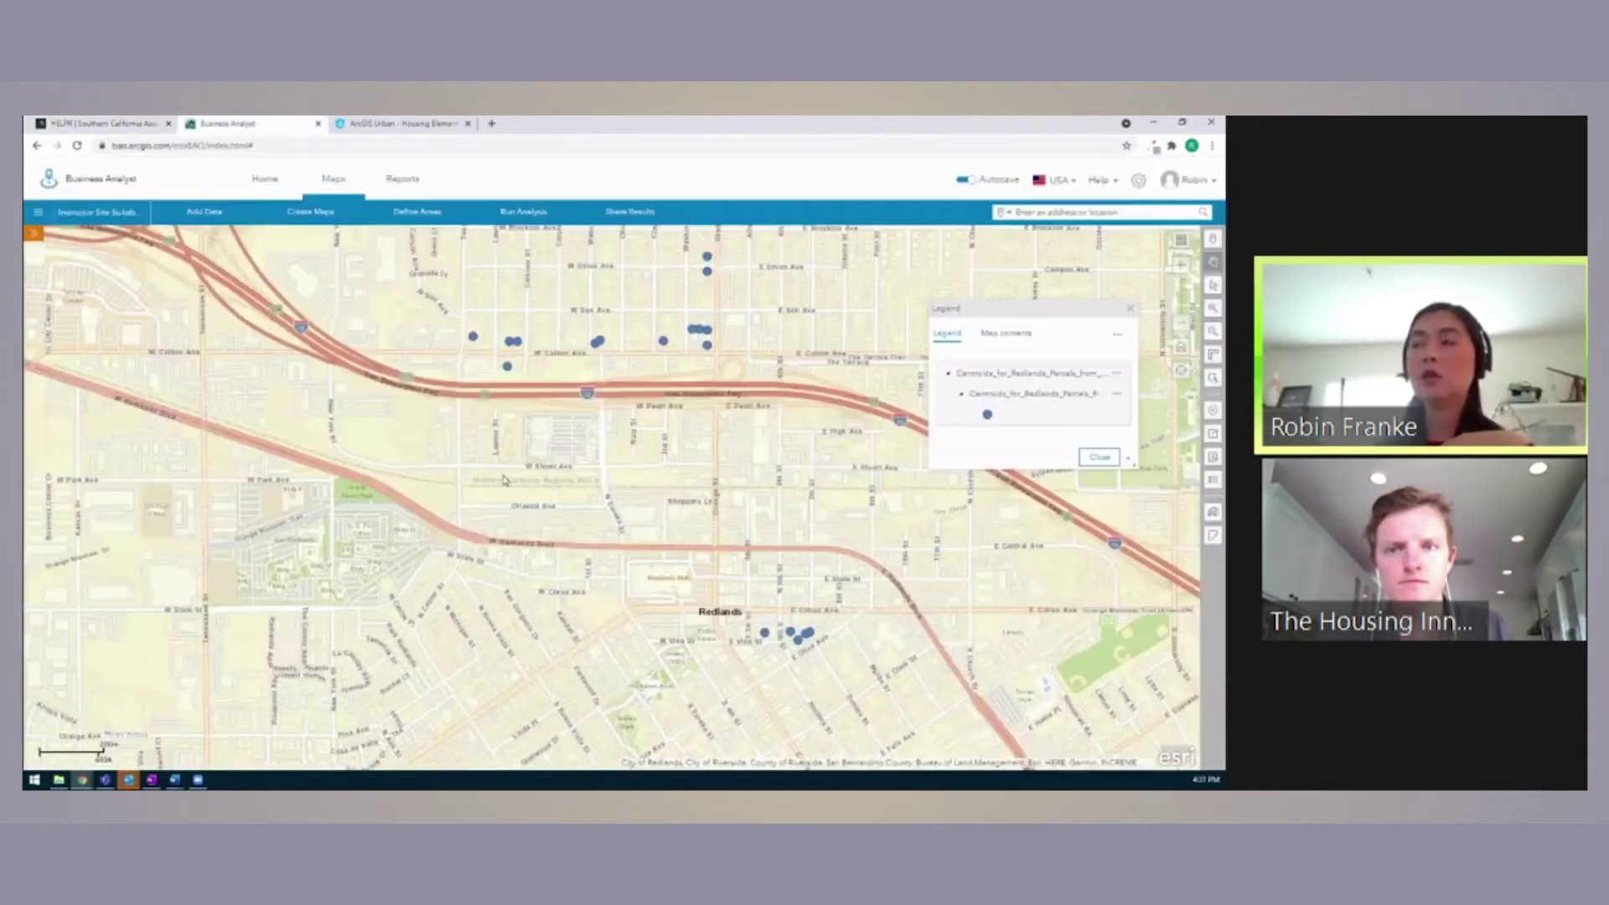
left_click(204, 211)
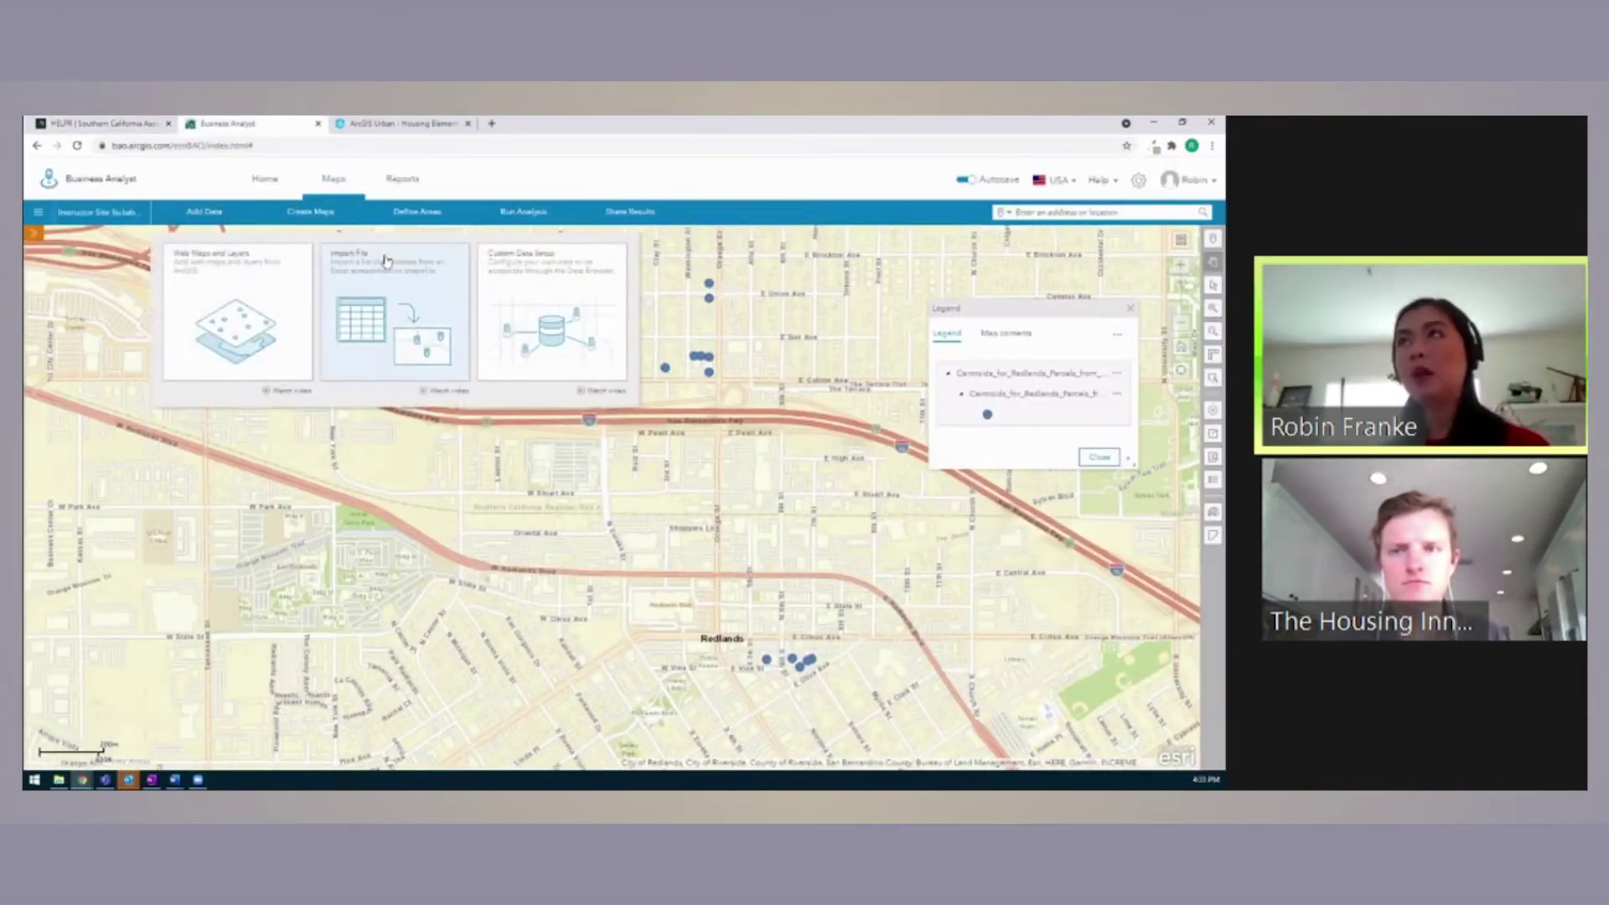
left_click(508, 479)
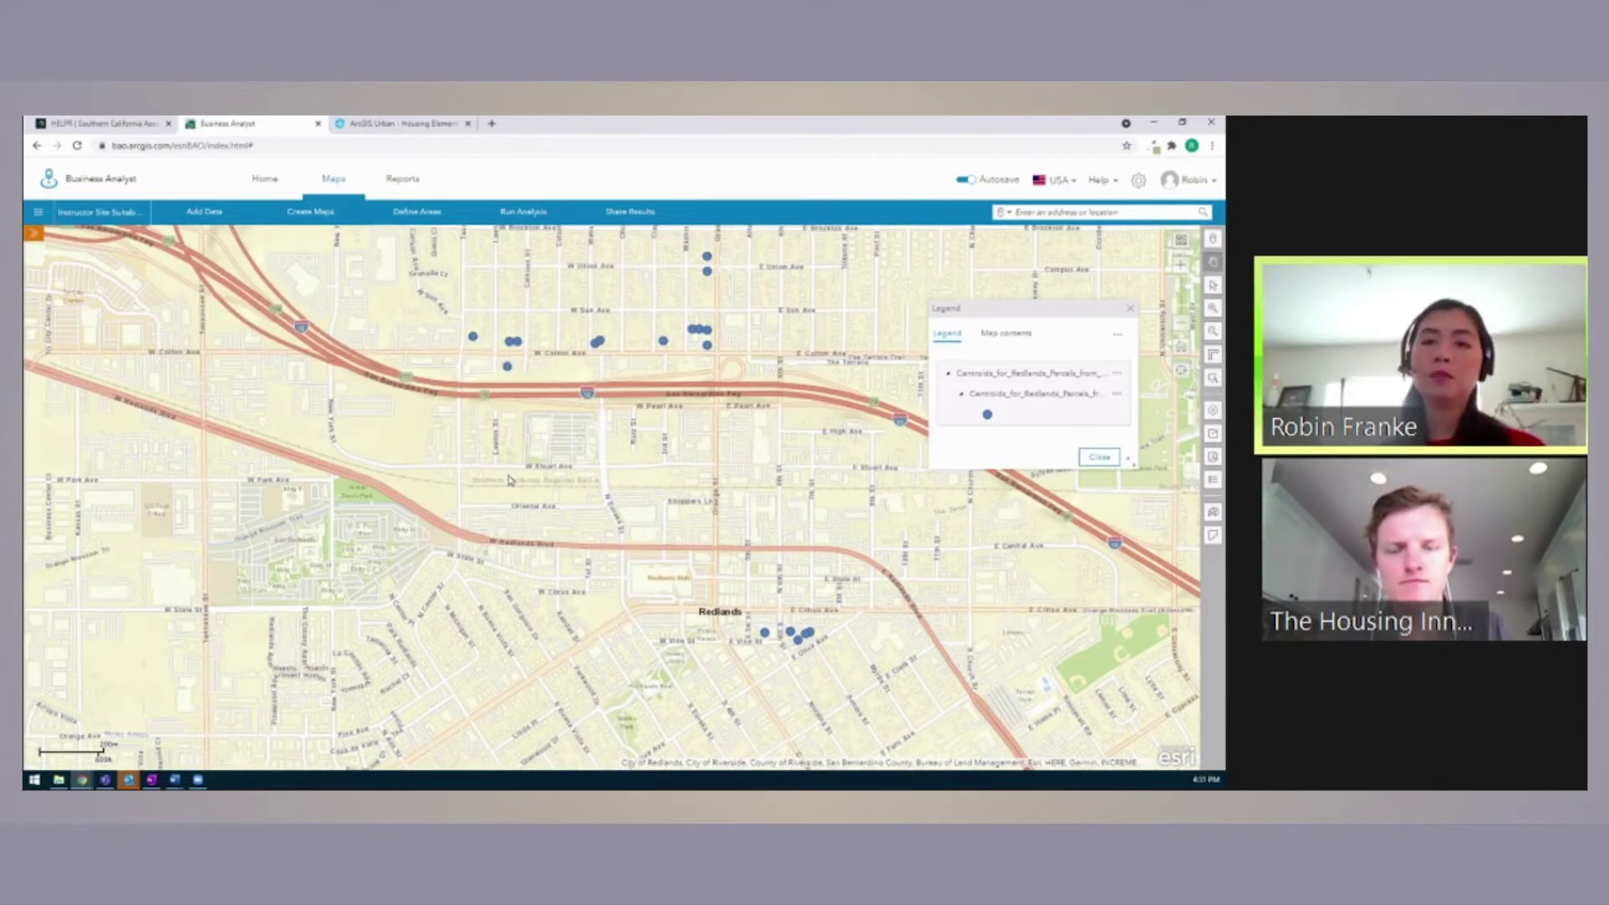
left_click_drag(508, 479, 511, 507)
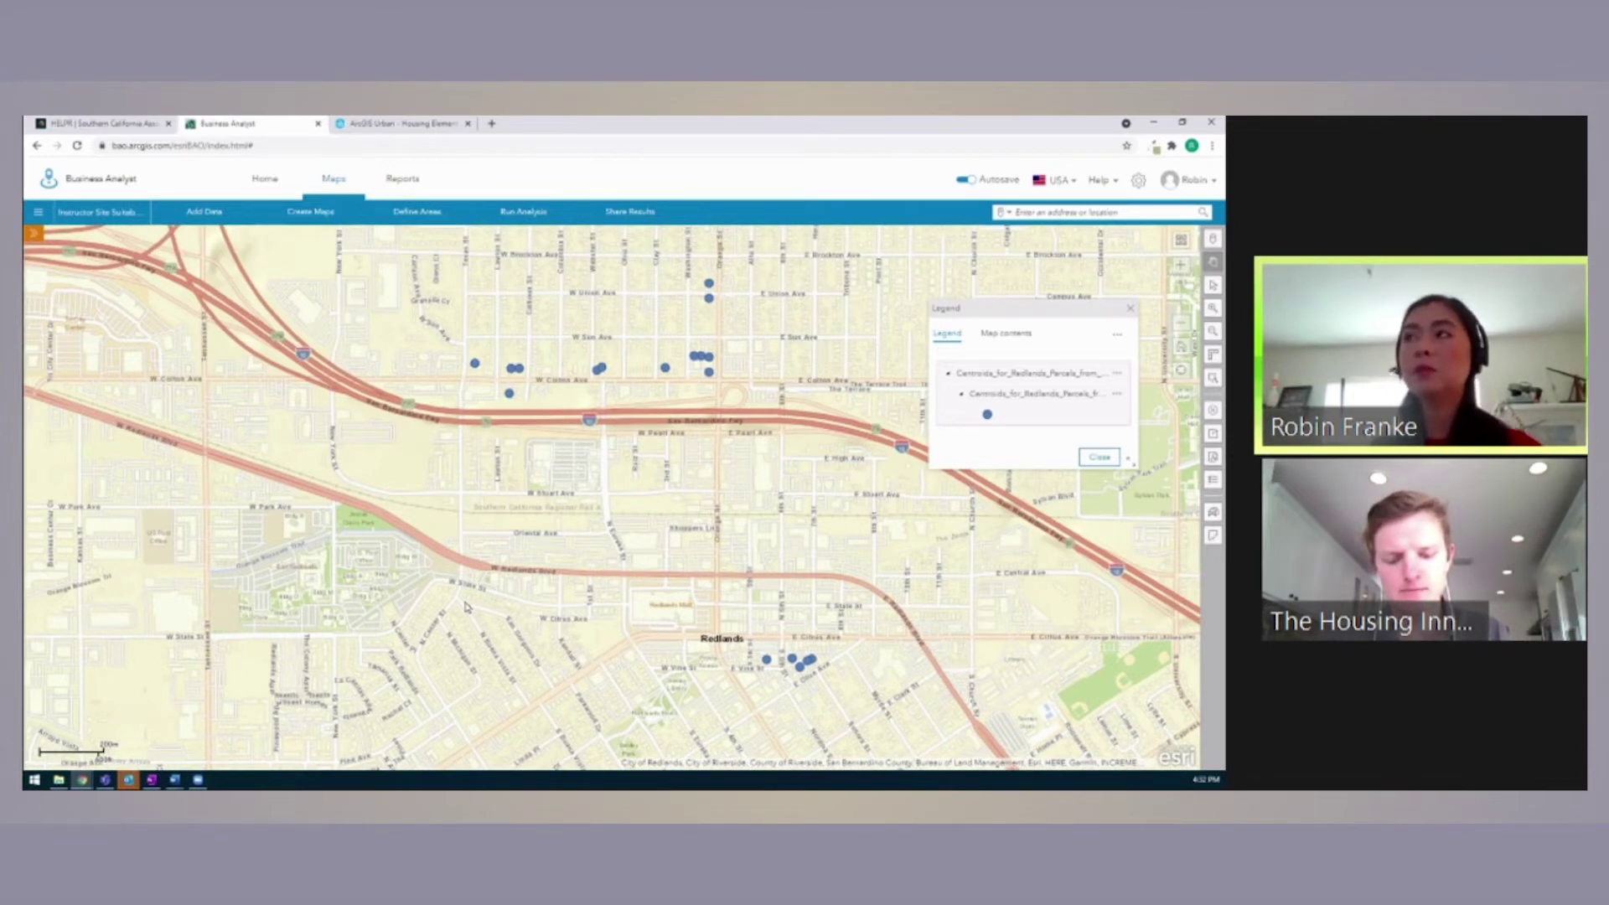
left_click_drag(511, 507, 509, 480)
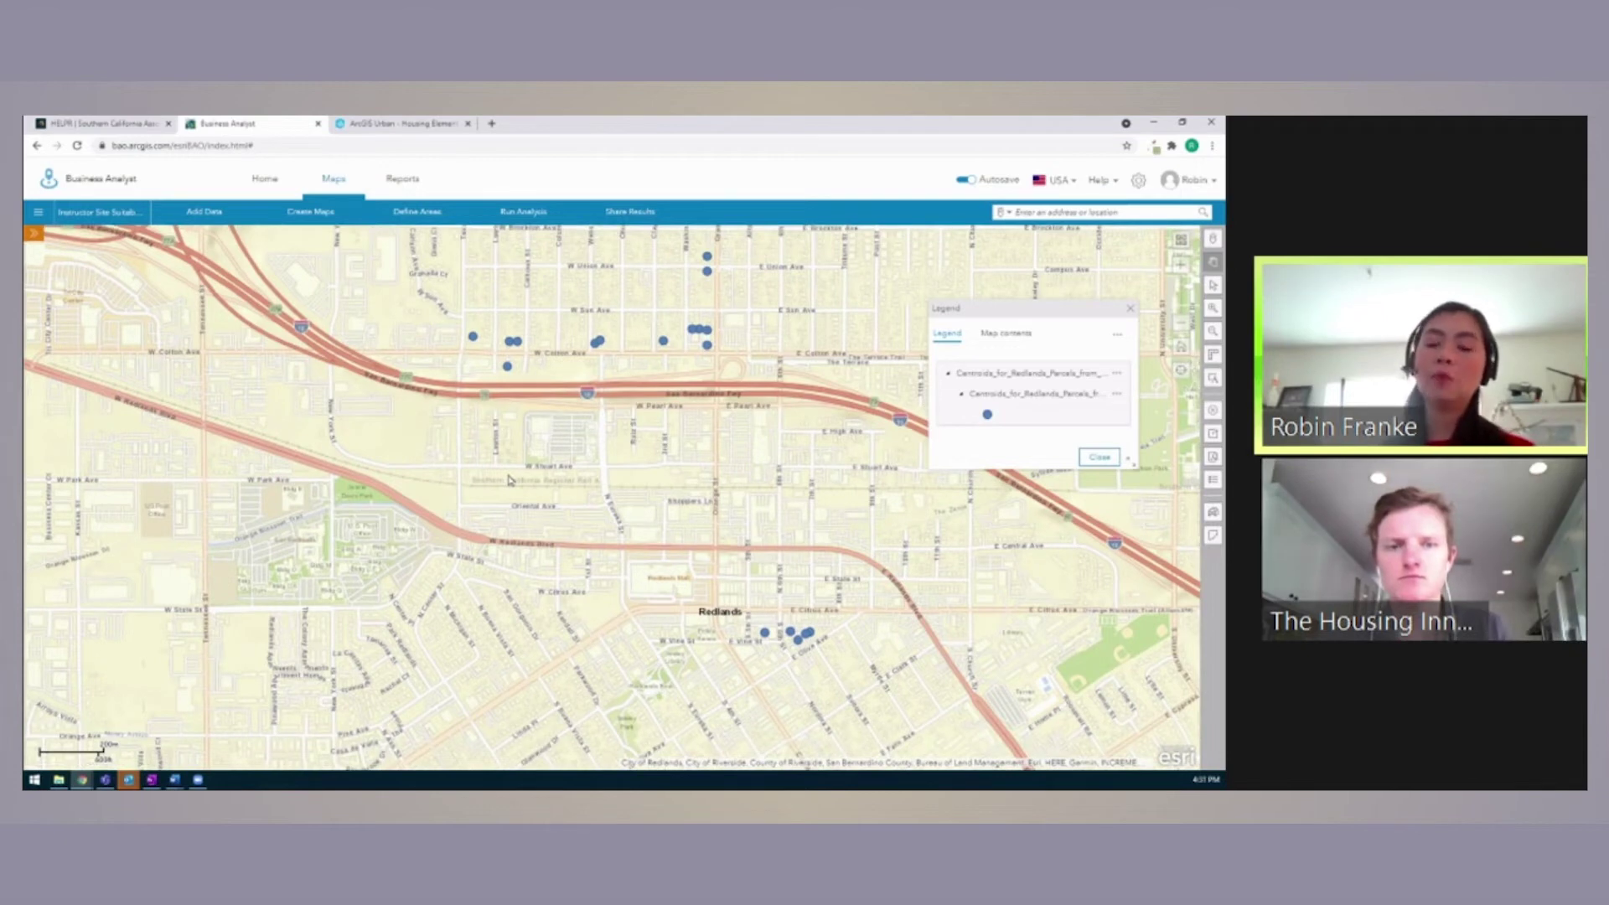
key("ctrl+shift+Tab")
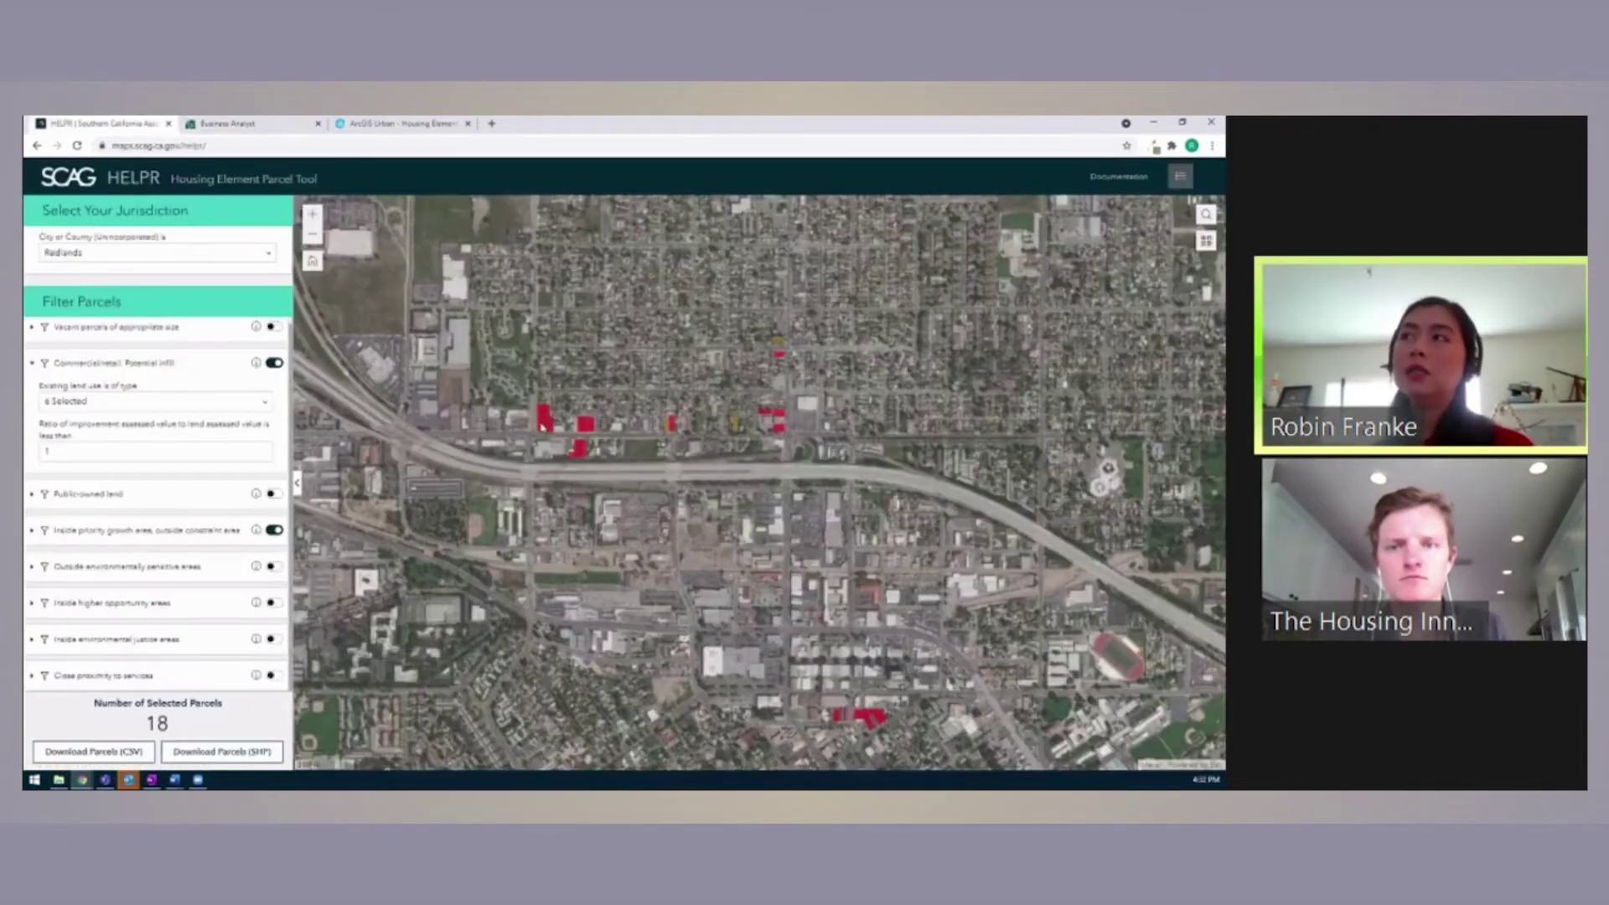
key("ctrl+Tab")
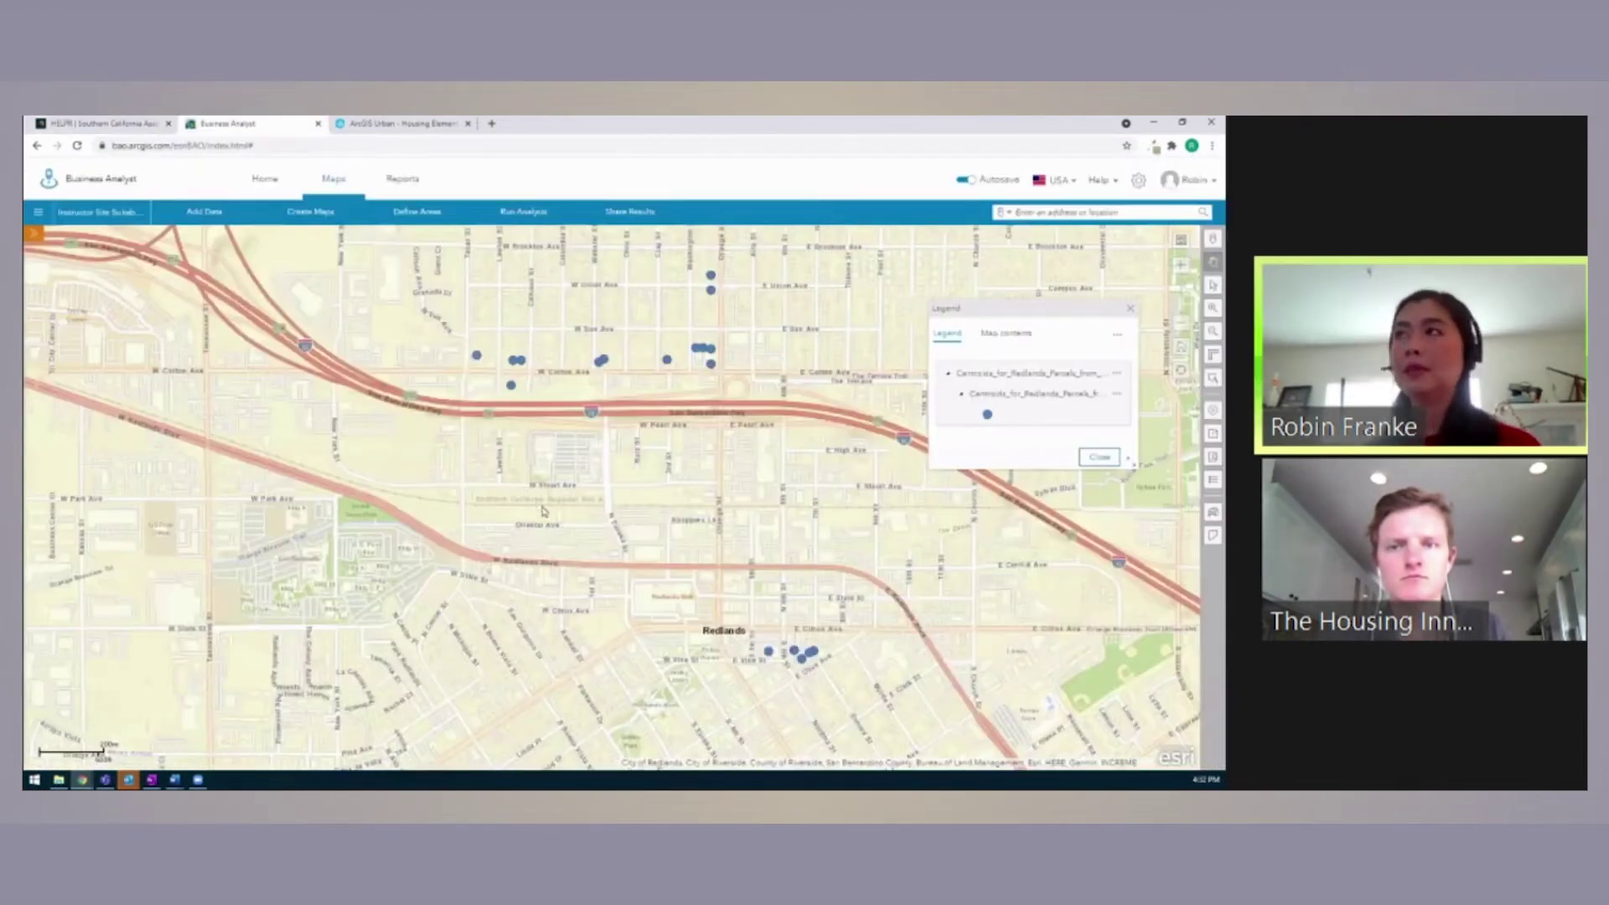
left_click_drag(543, 510, 518, 538)
Start a suitability analysis of the Redlands candidate sites using criteria from site attributes.
left_click(526, 215)
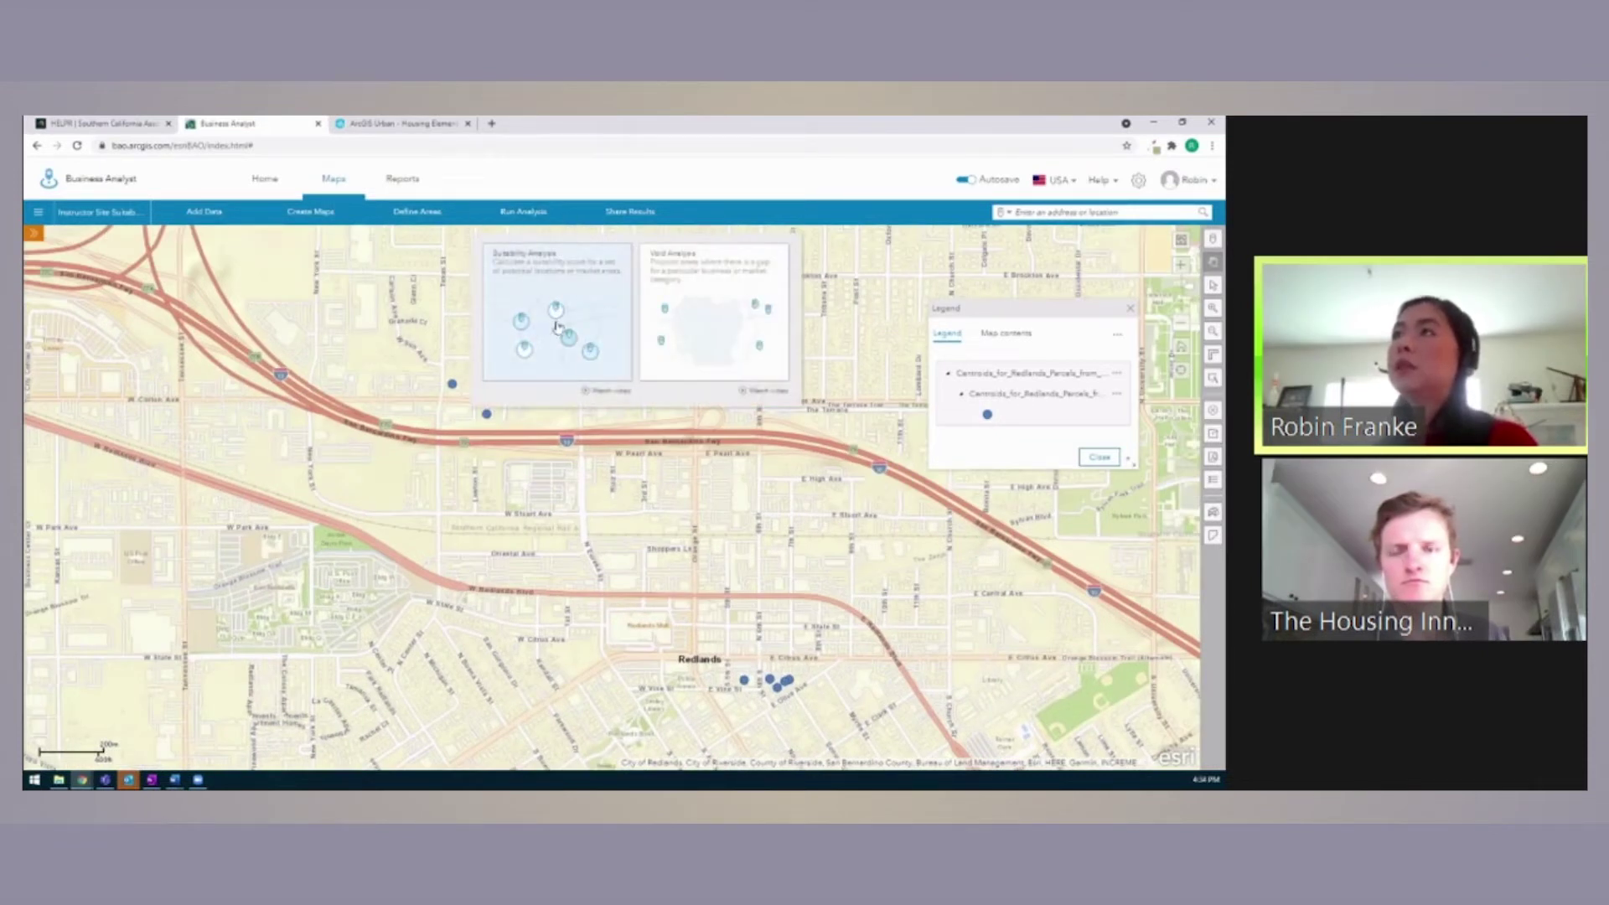
left_click(558, 327)
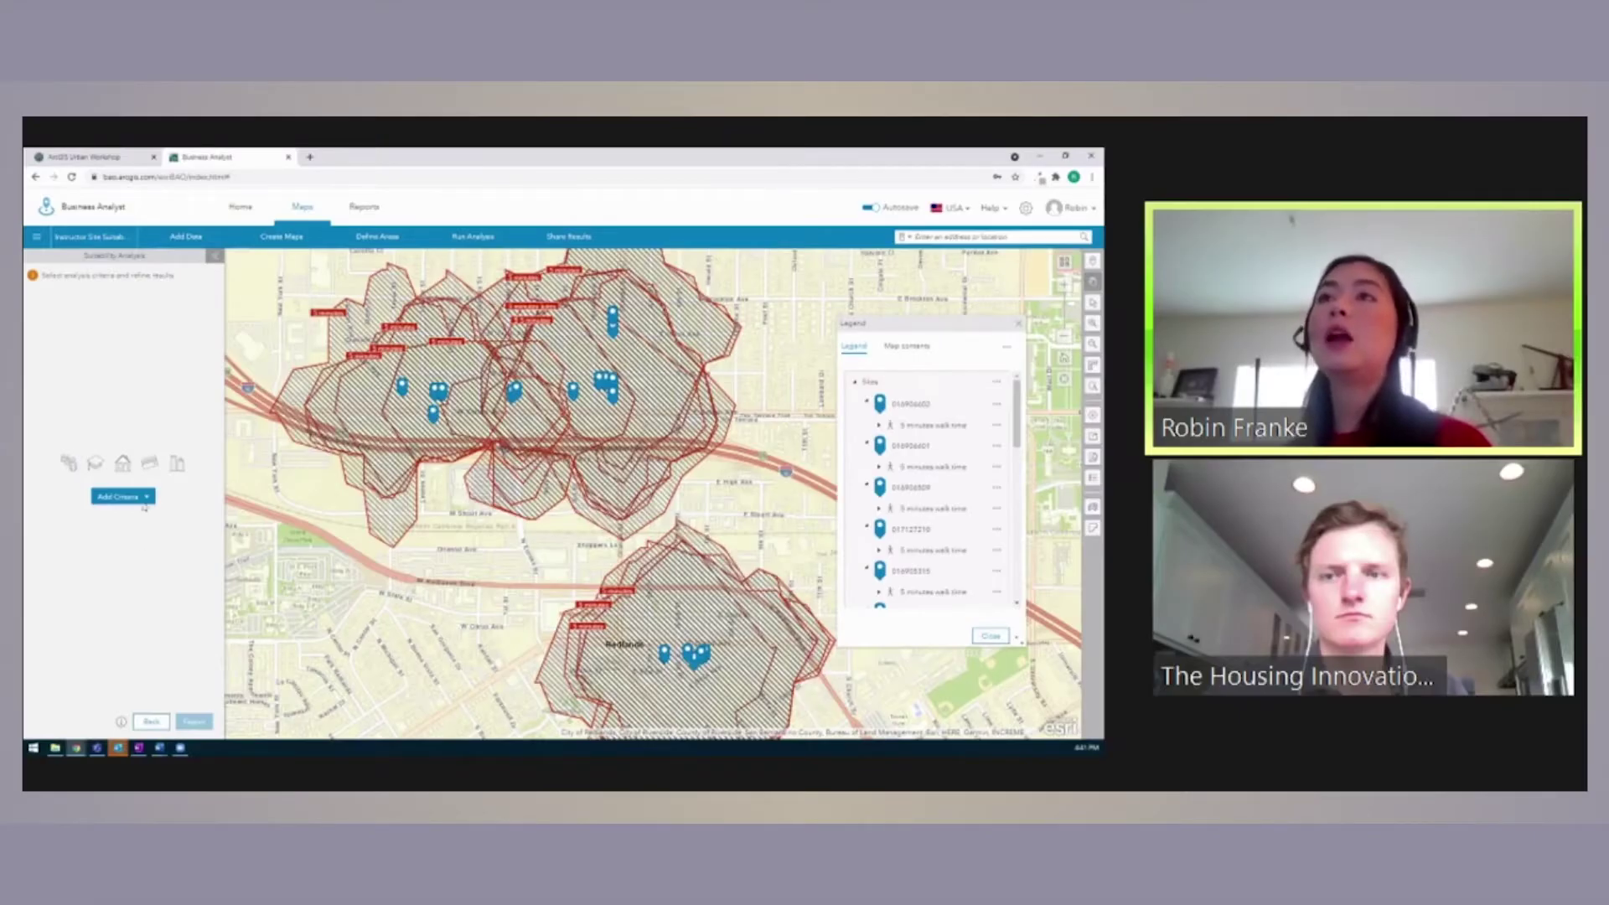
left_click(141, 497)
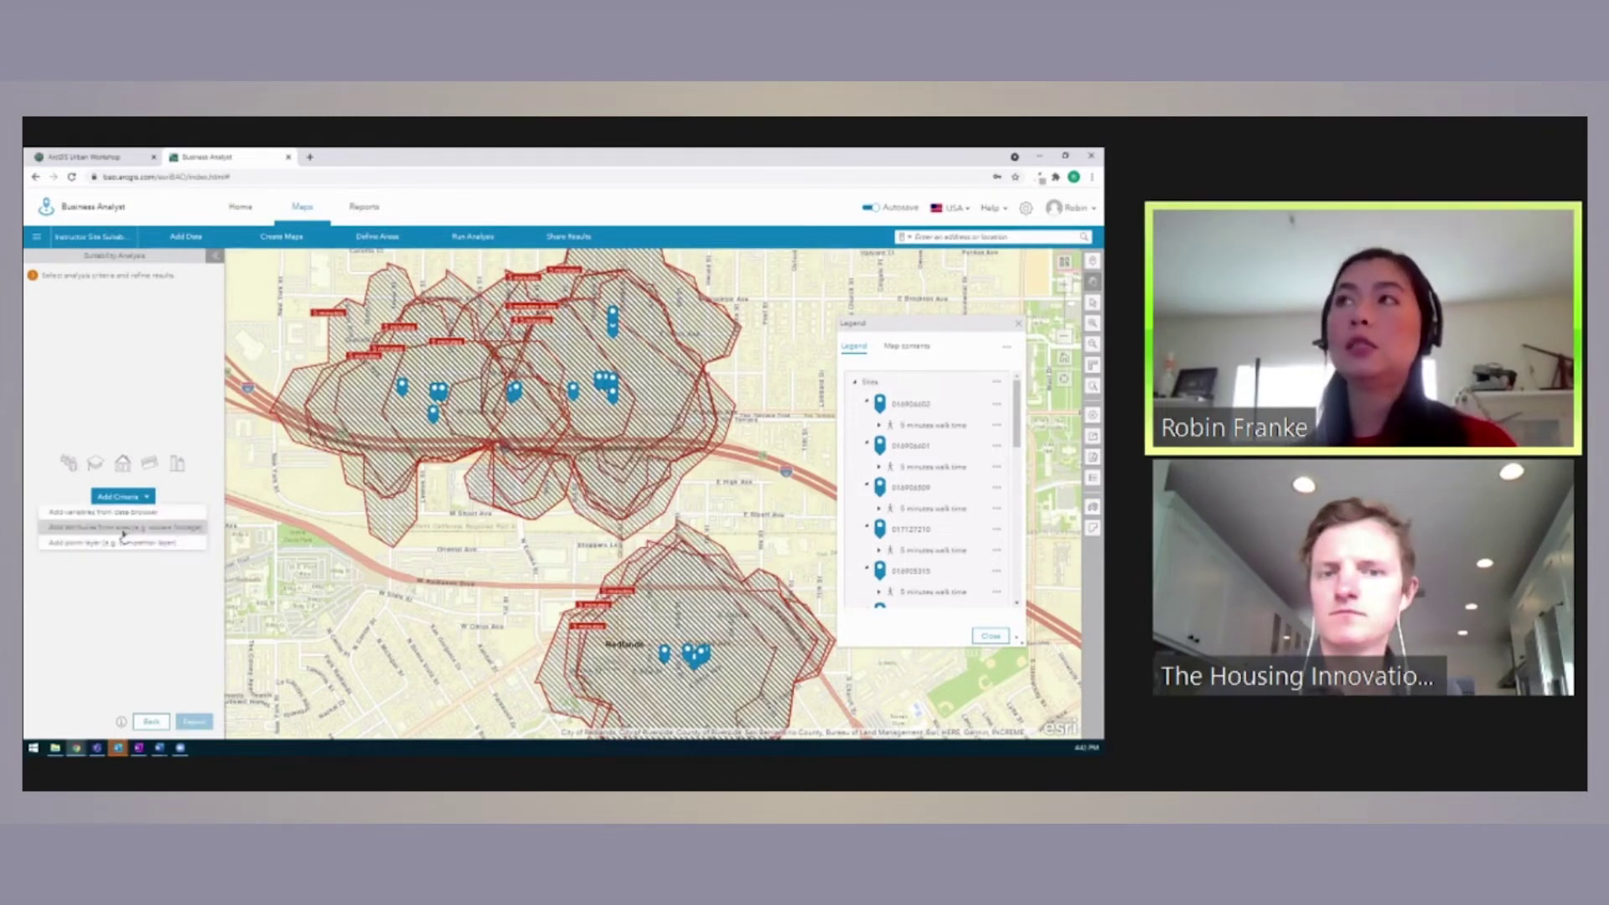
left_click(103, 529)
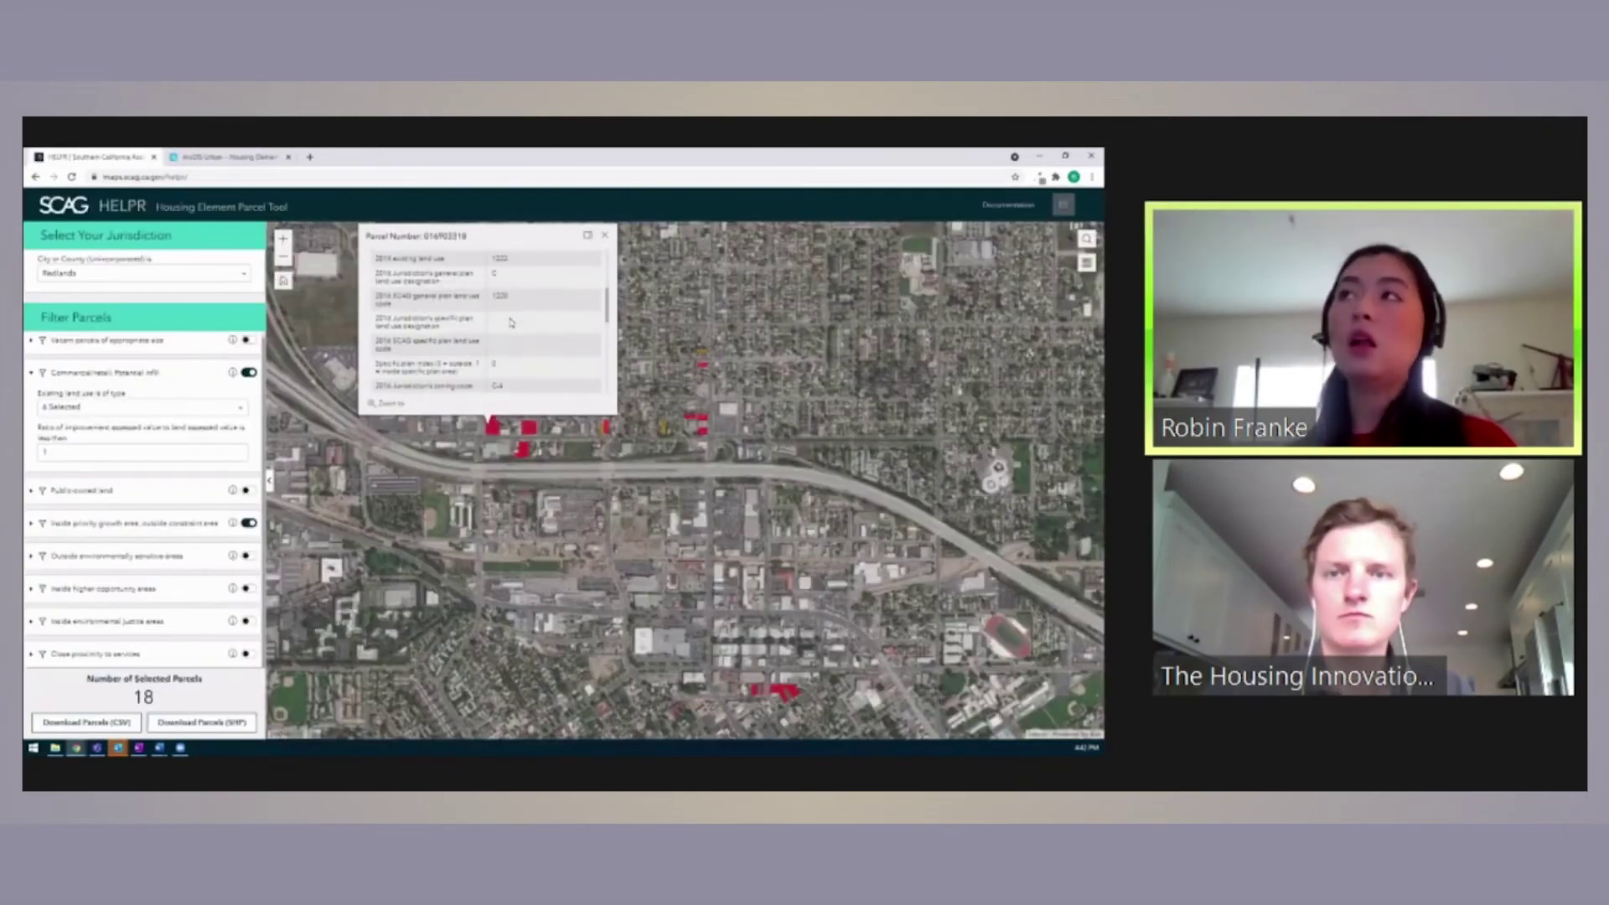
Add UNBUILT_SF, grocery/hm and health/hm as the suitability ranking criteria.
scroll(512, 327, "down", 5)
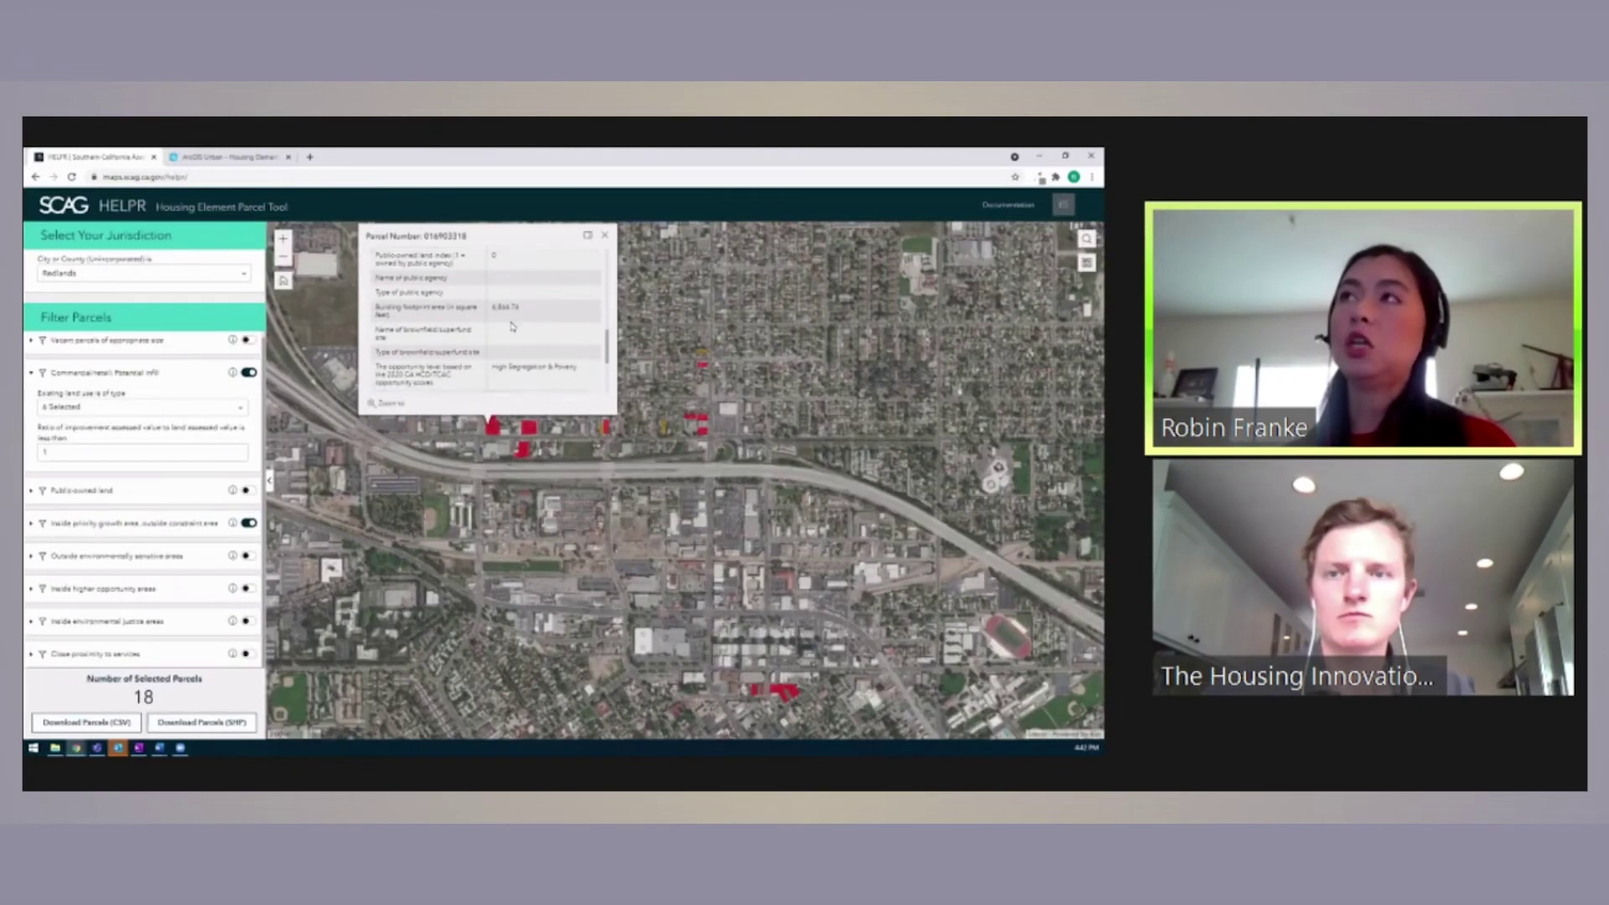
scroll(513, 327, "down", 1)
scroll(554, 454, "down", 5)
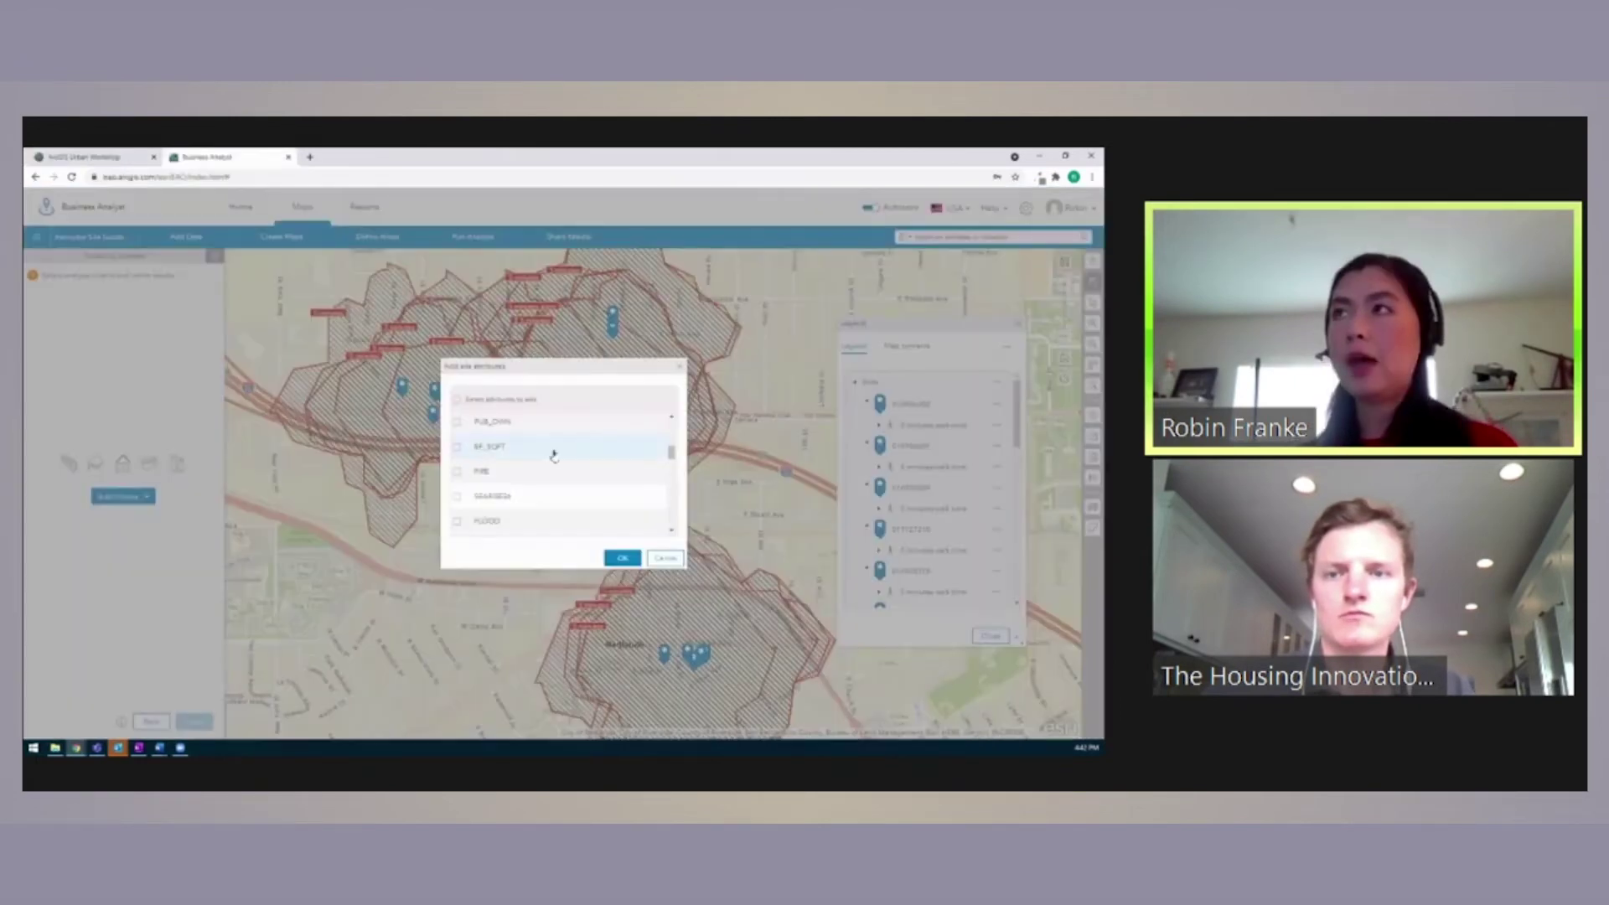
scroll(554, 454, "down", 3)
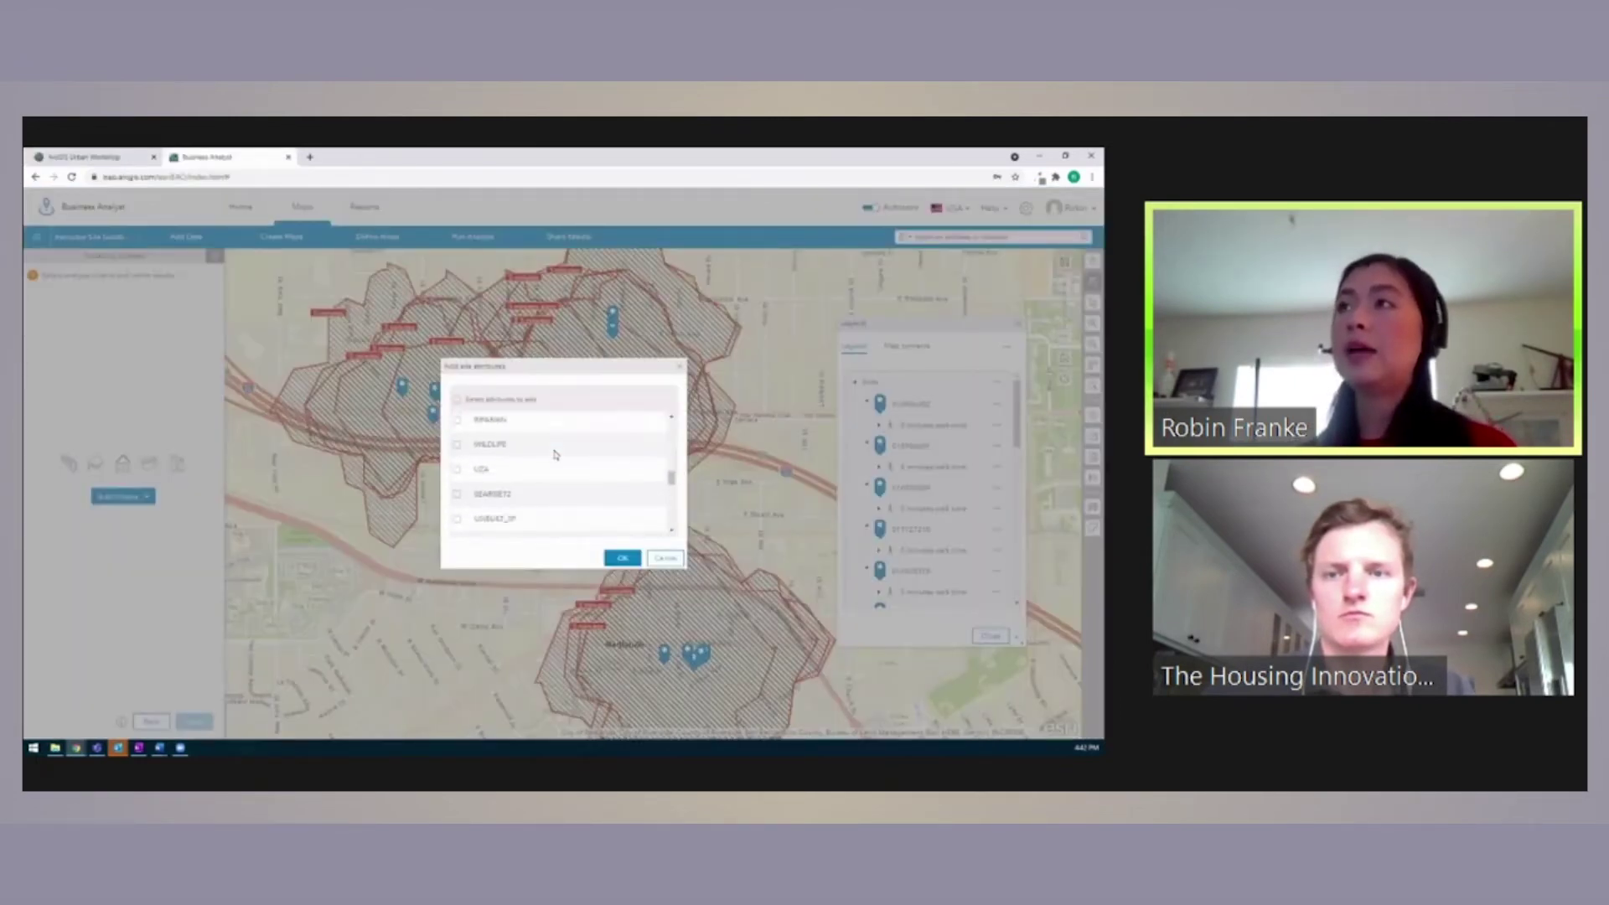
left_click(527, 464)
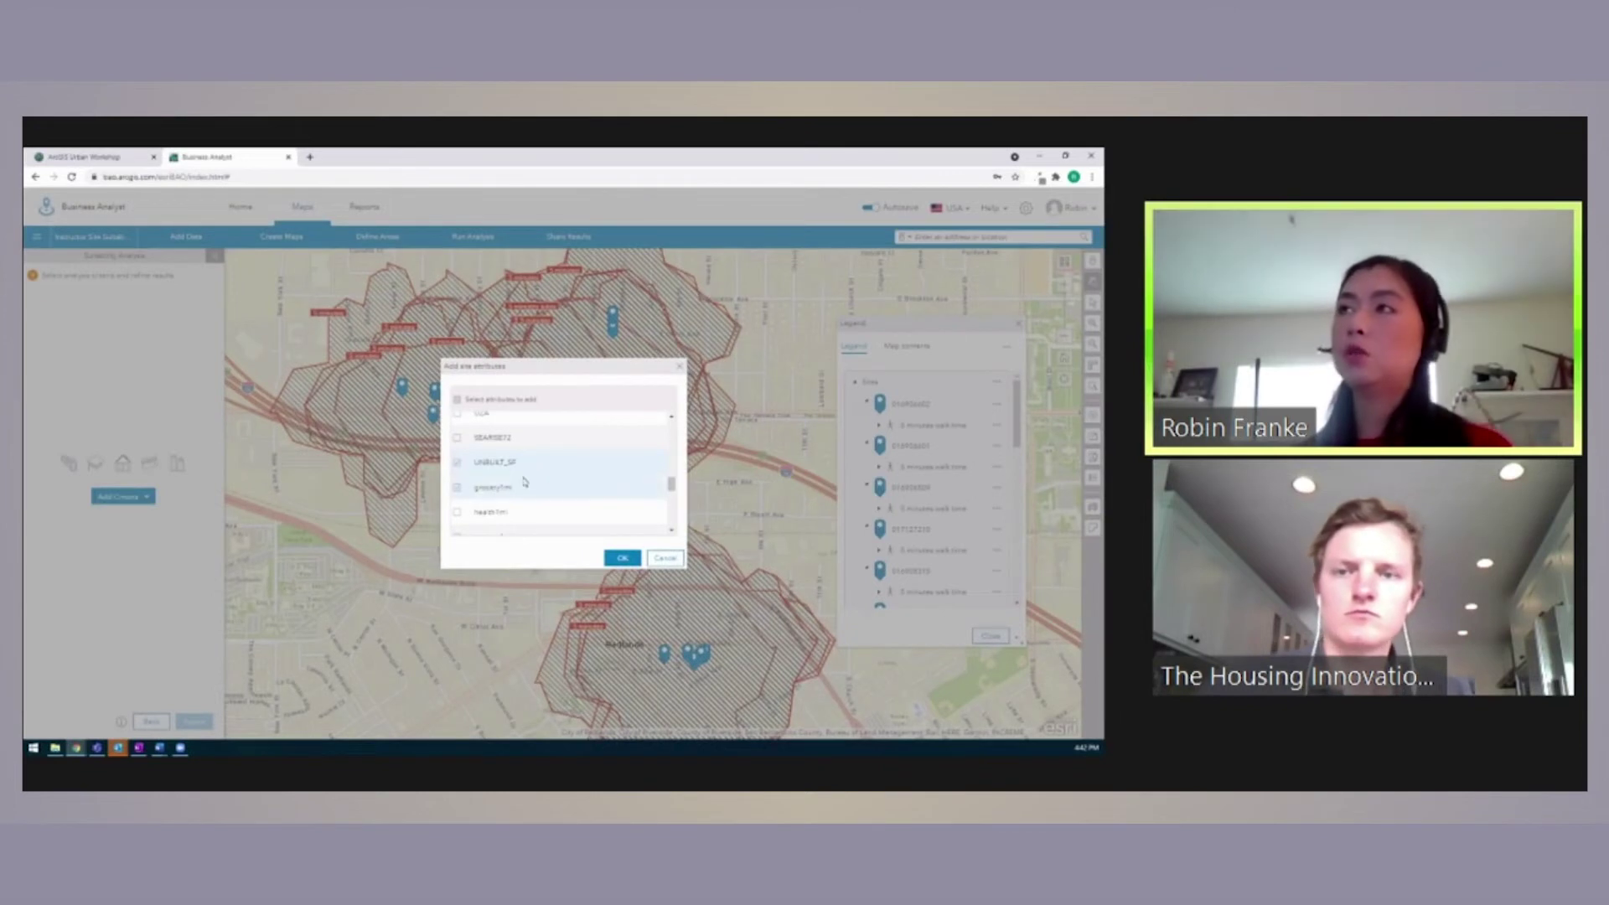
left_click(527, 488)
scroll(561, 475, "down", 1)
left_click(541, 462)
scroll(545, 465, "up", 1)
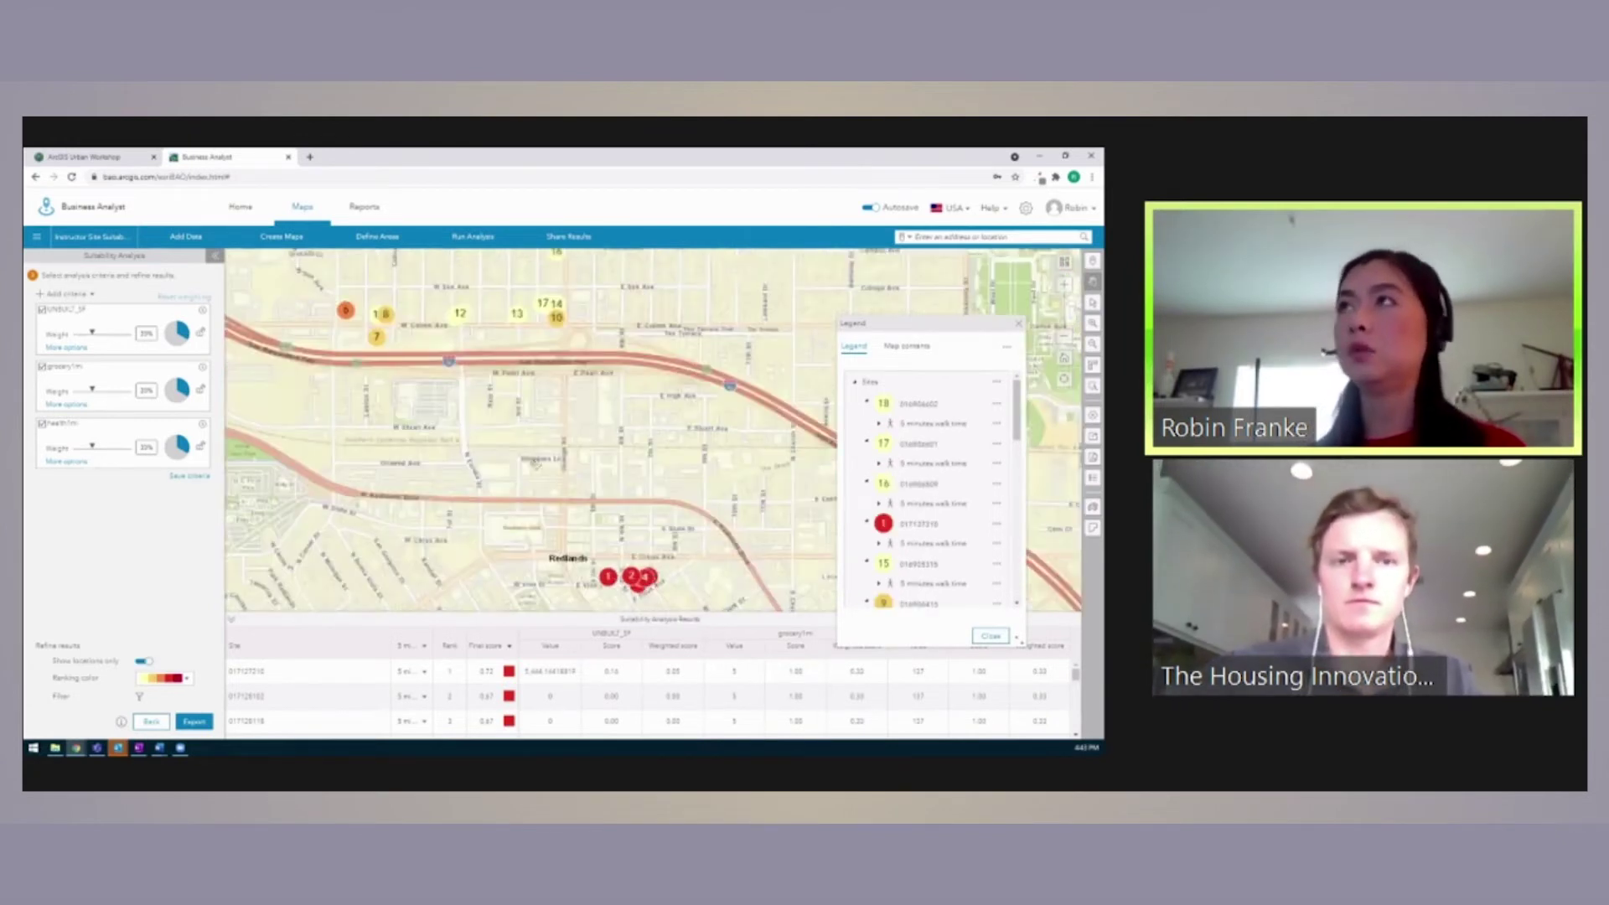
Color the site ranking with the green ramp and raise the UNBUILT_SF weight toward 40%.
left_click_drag(533, 464, 549, 473)
left_click(166, 678)
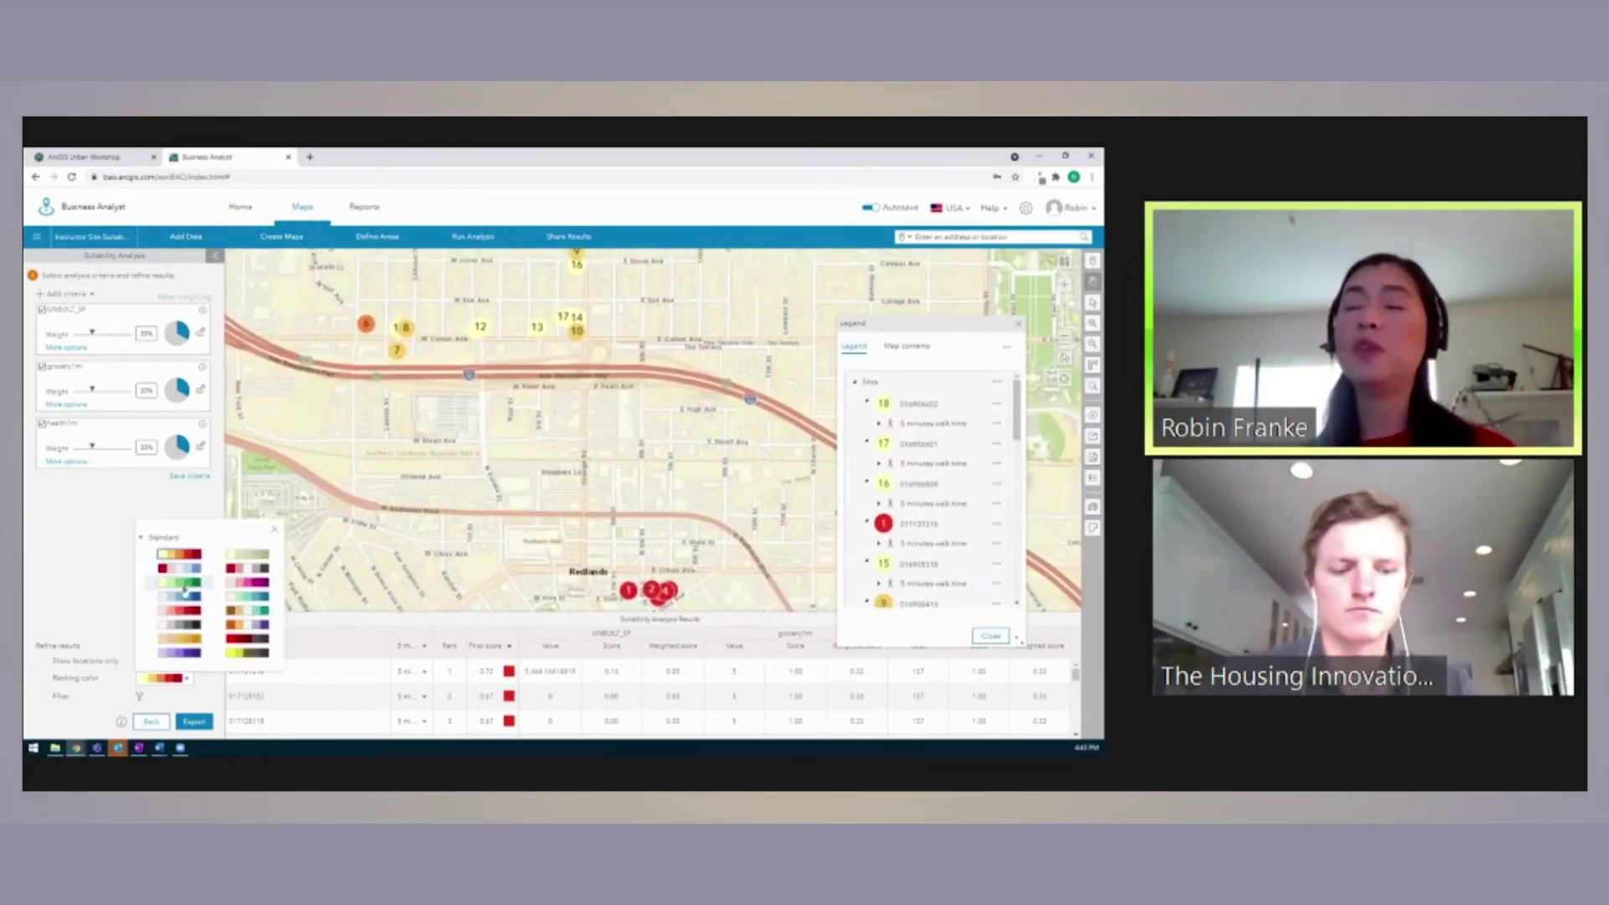
left_click(183, 583)
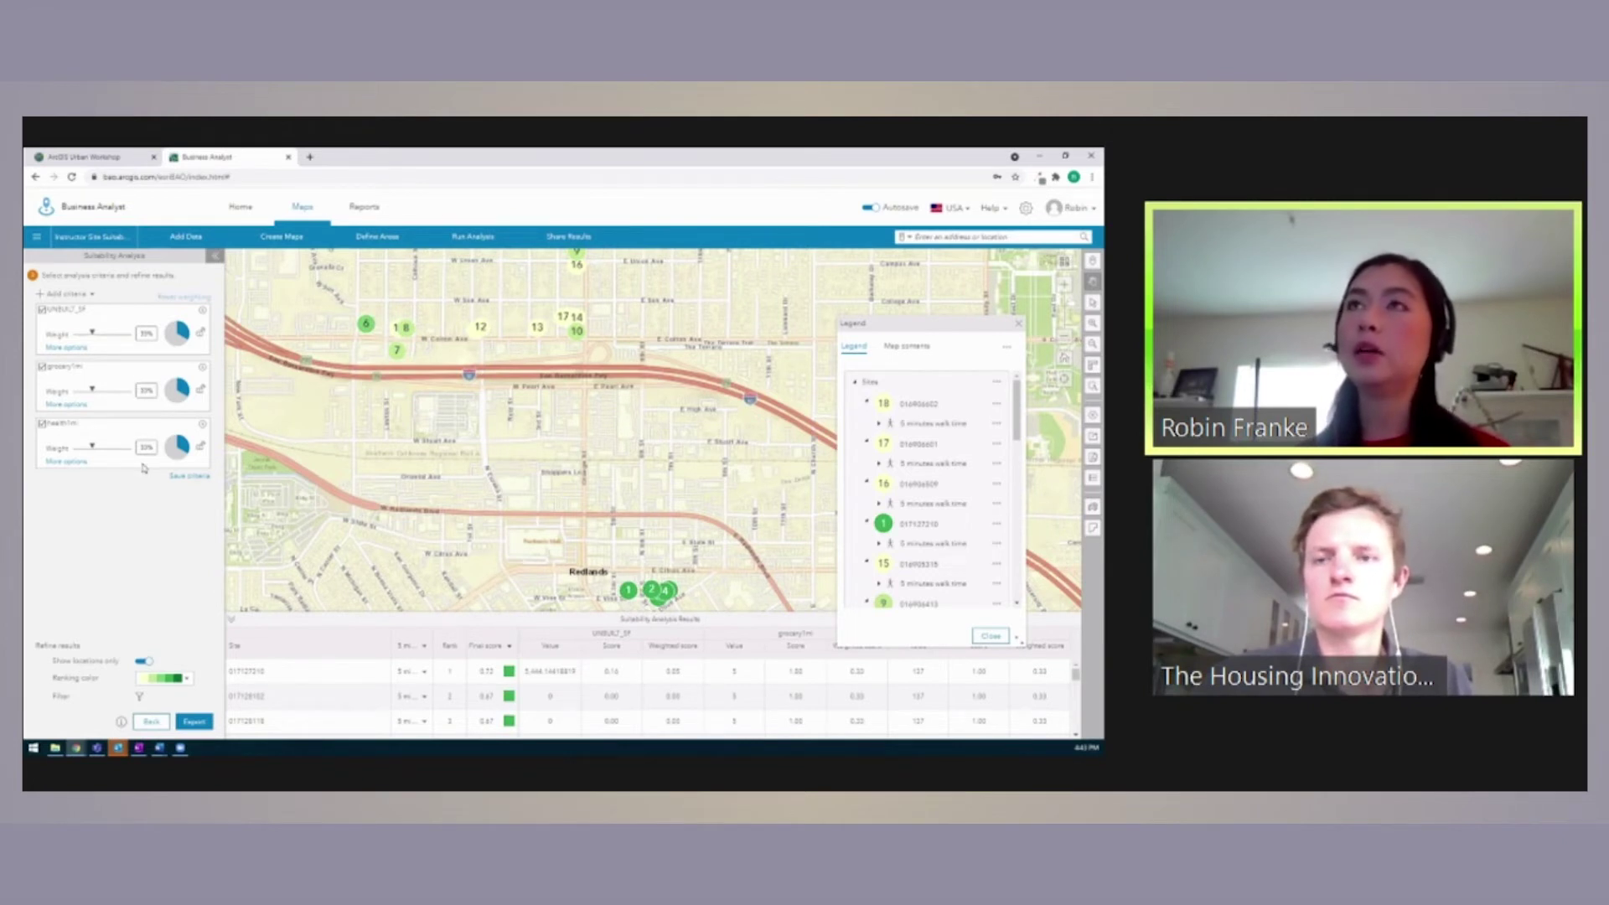
left_click_drag(92, 333, 111, 335)
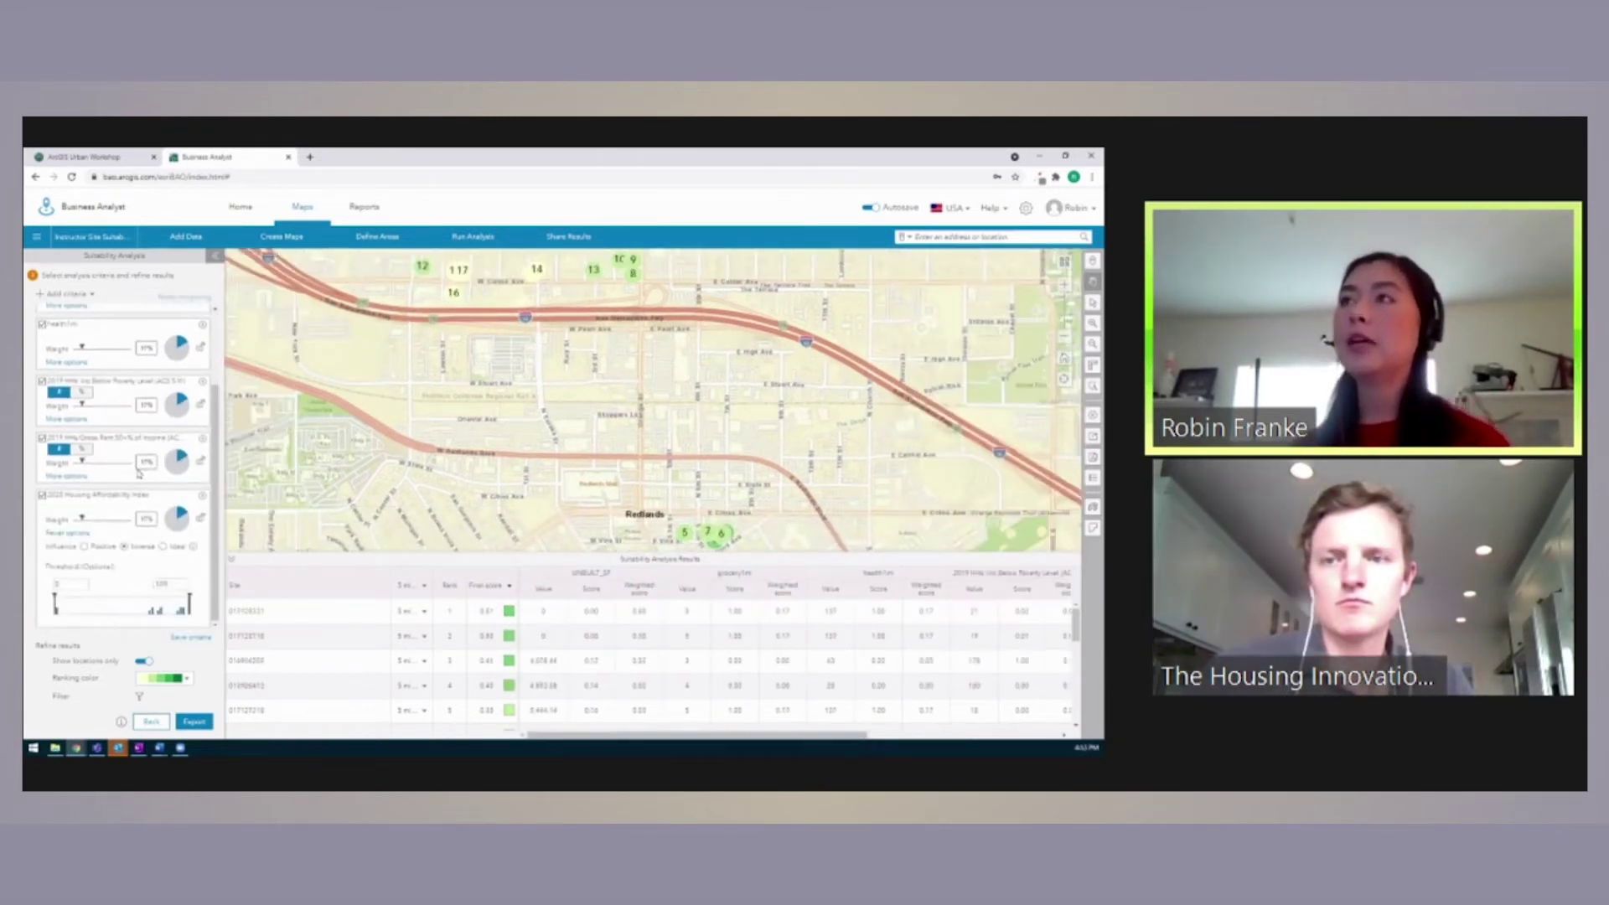
Zoom the map in and out to inspect the top-ranked candidate sites in downtown Redlands.
scroll(689, 461, "up", 5)
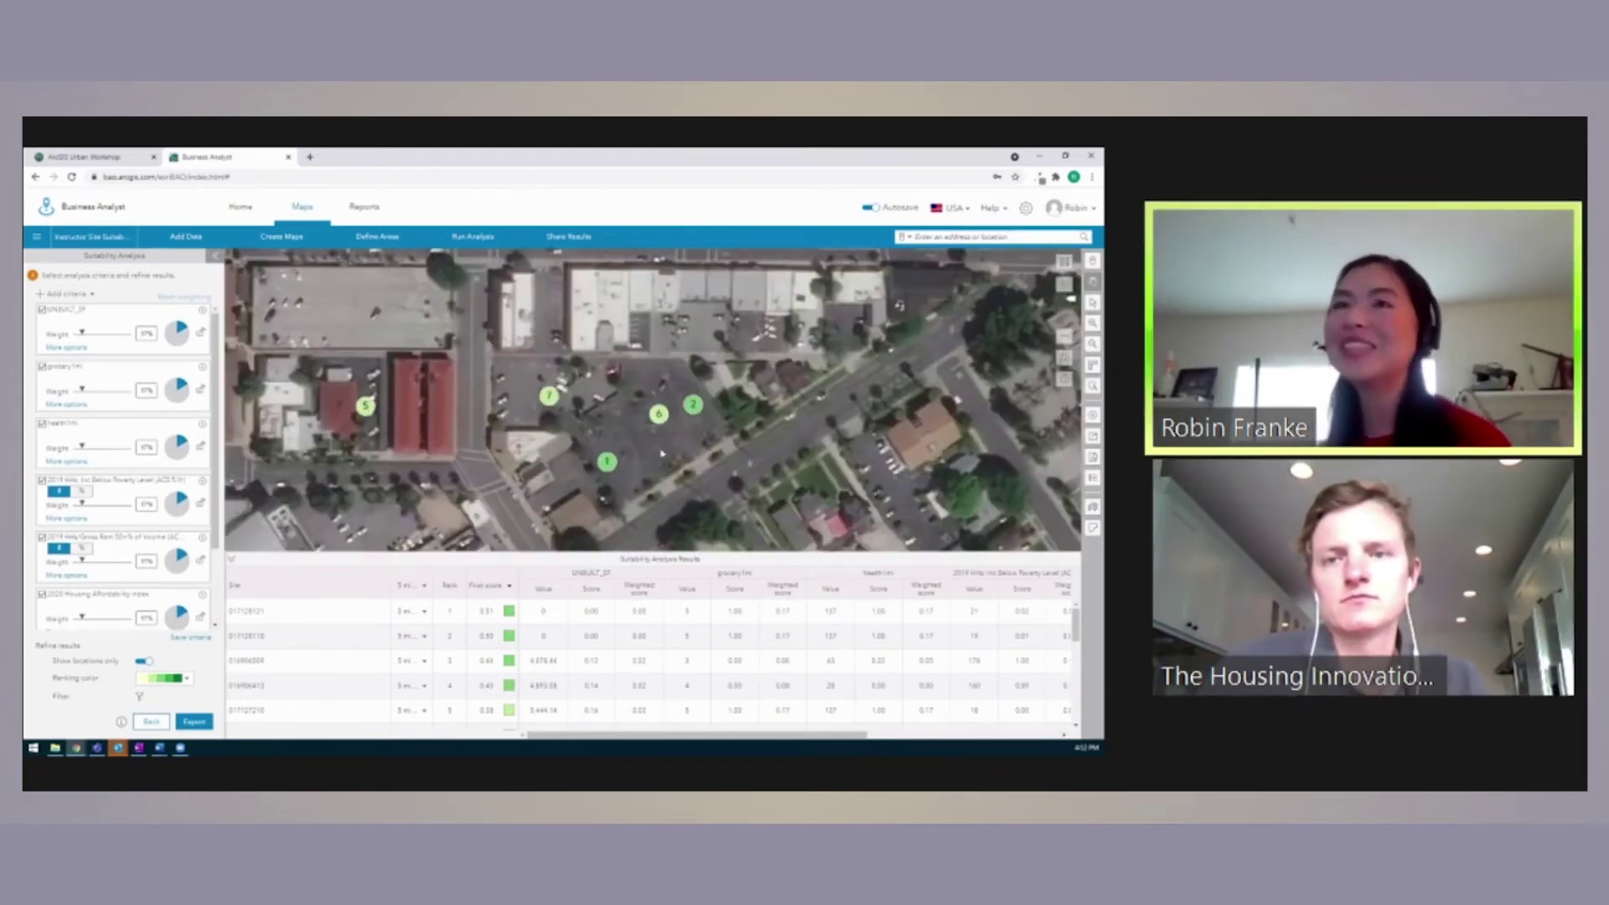
scroll(662, 454, "down", 5)
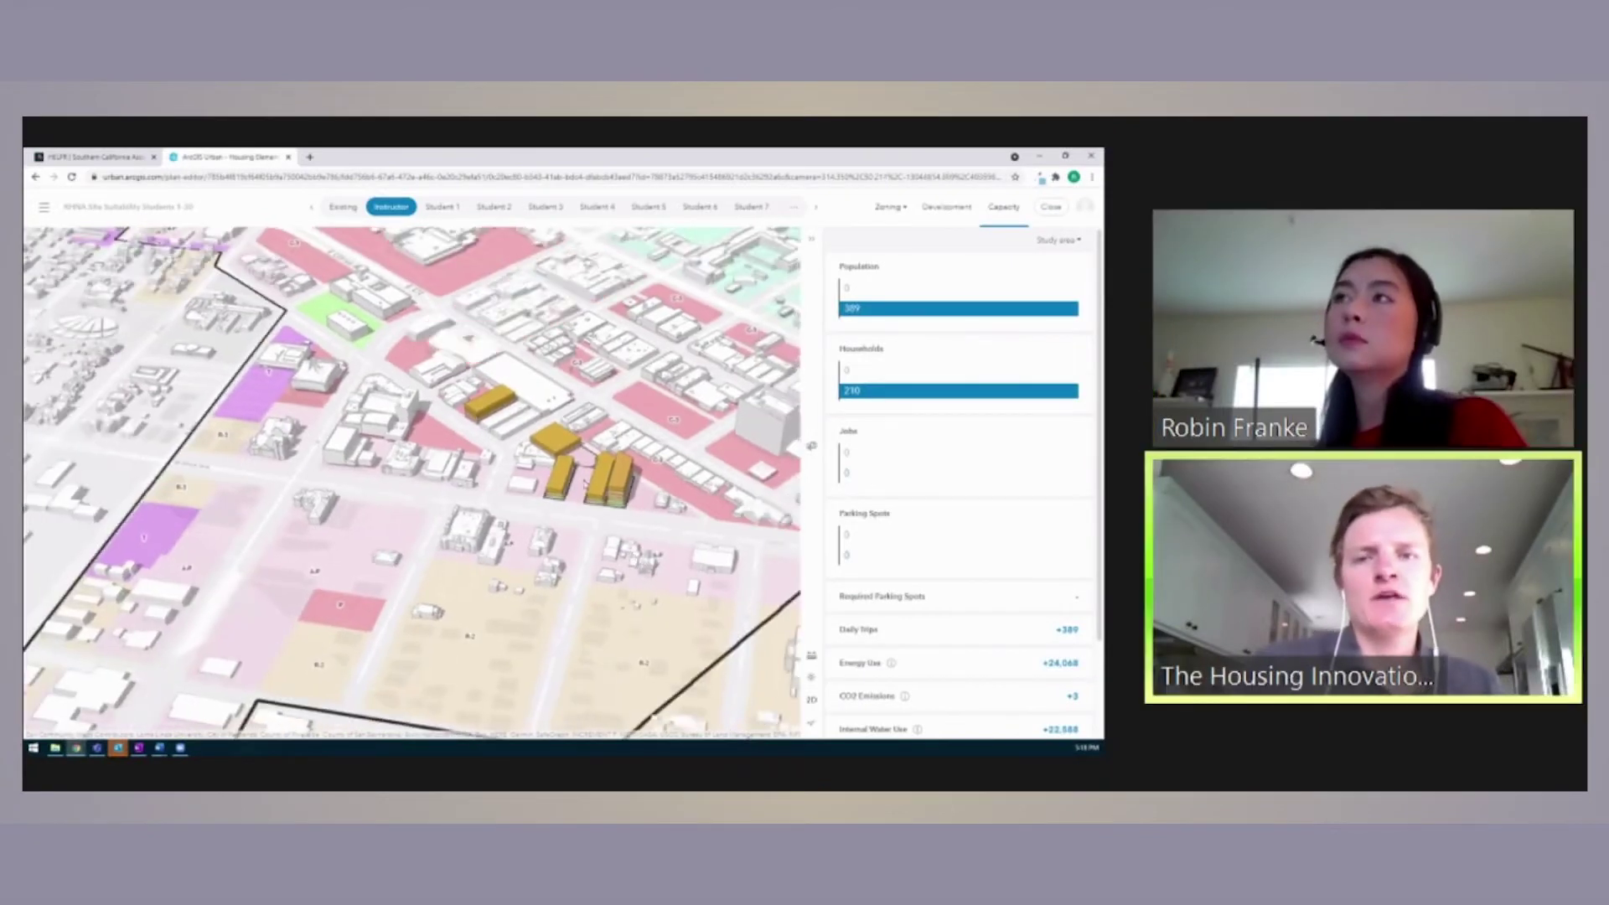
Open the Development tools, then zoom, tilt and rotate the 3D view to frame the zoned study area.
scroll(620, 396, "down", 5)
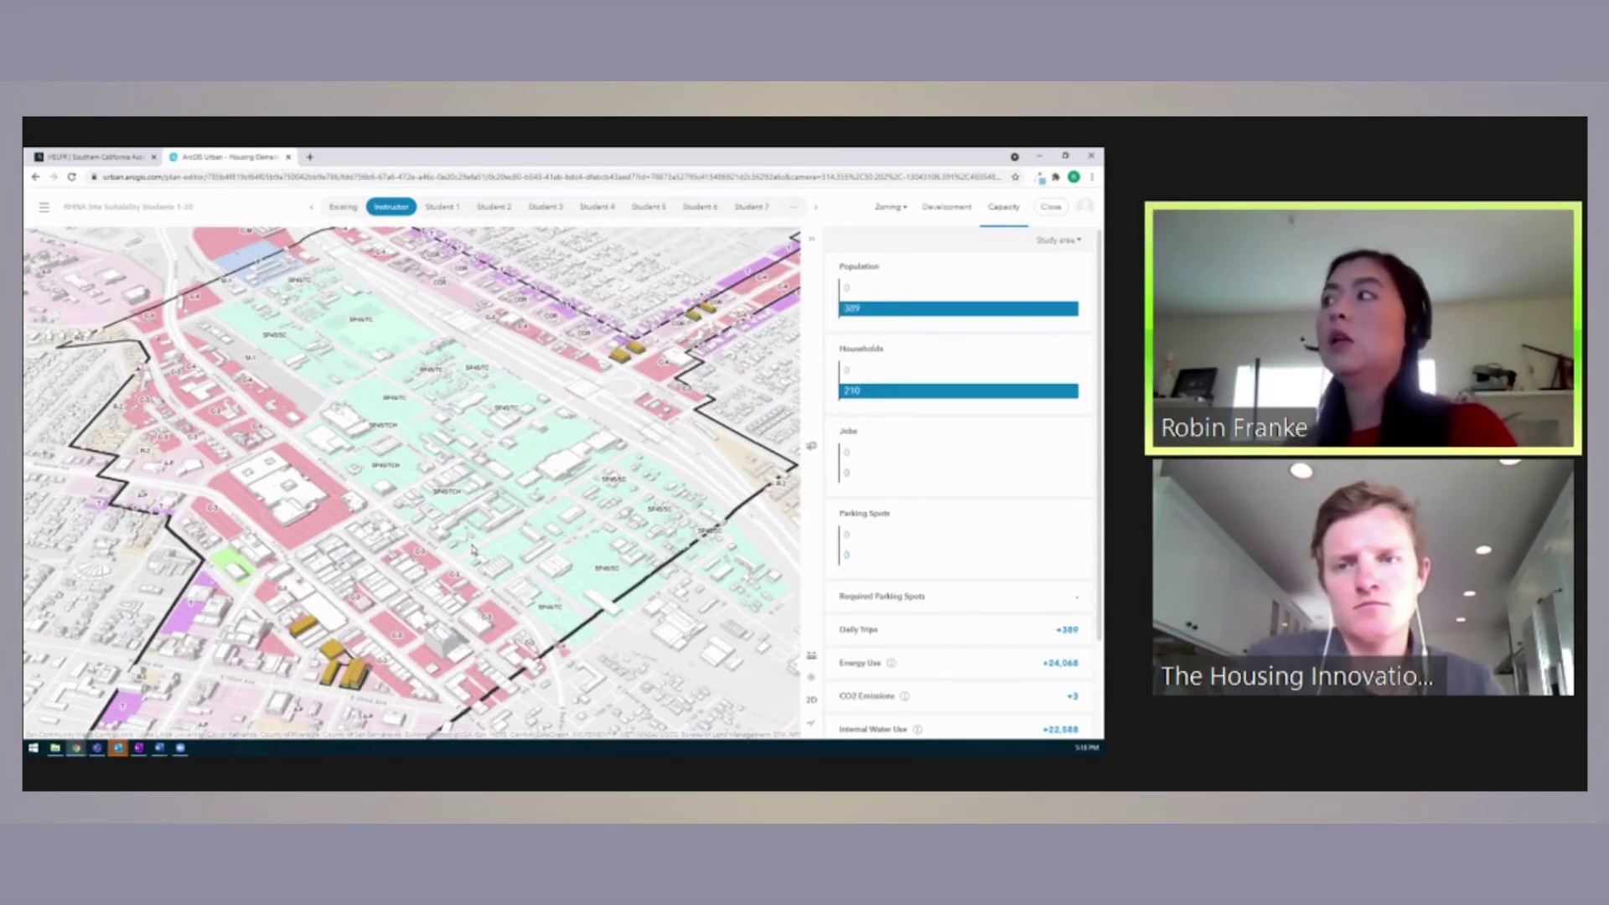
left_click(946, 206)
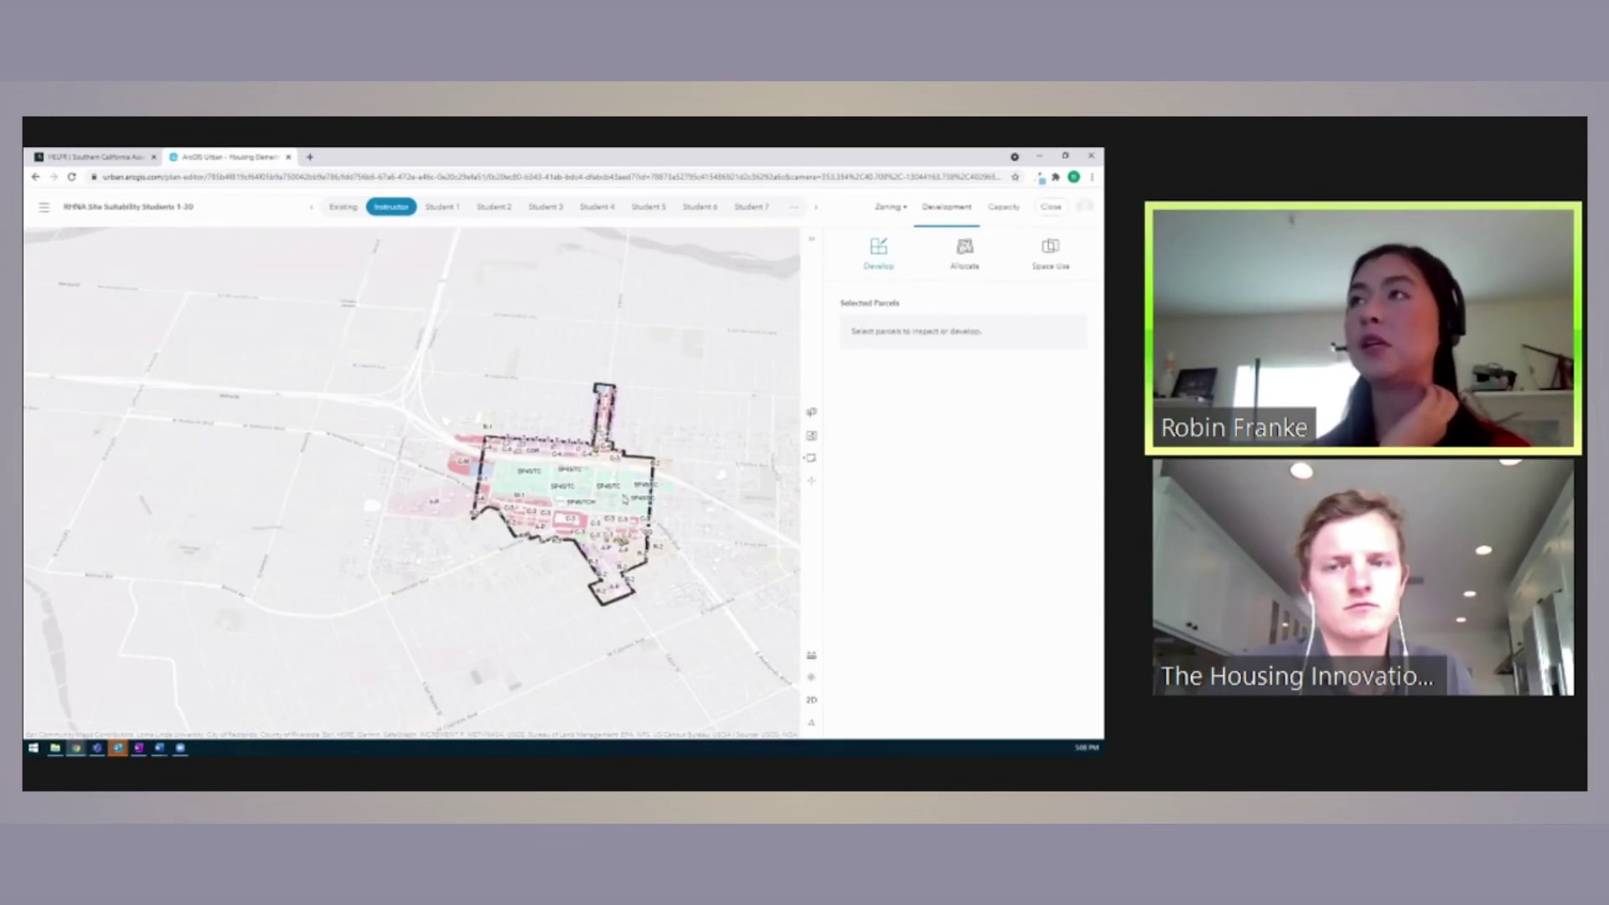
scroll(633, 480, "down", 3)
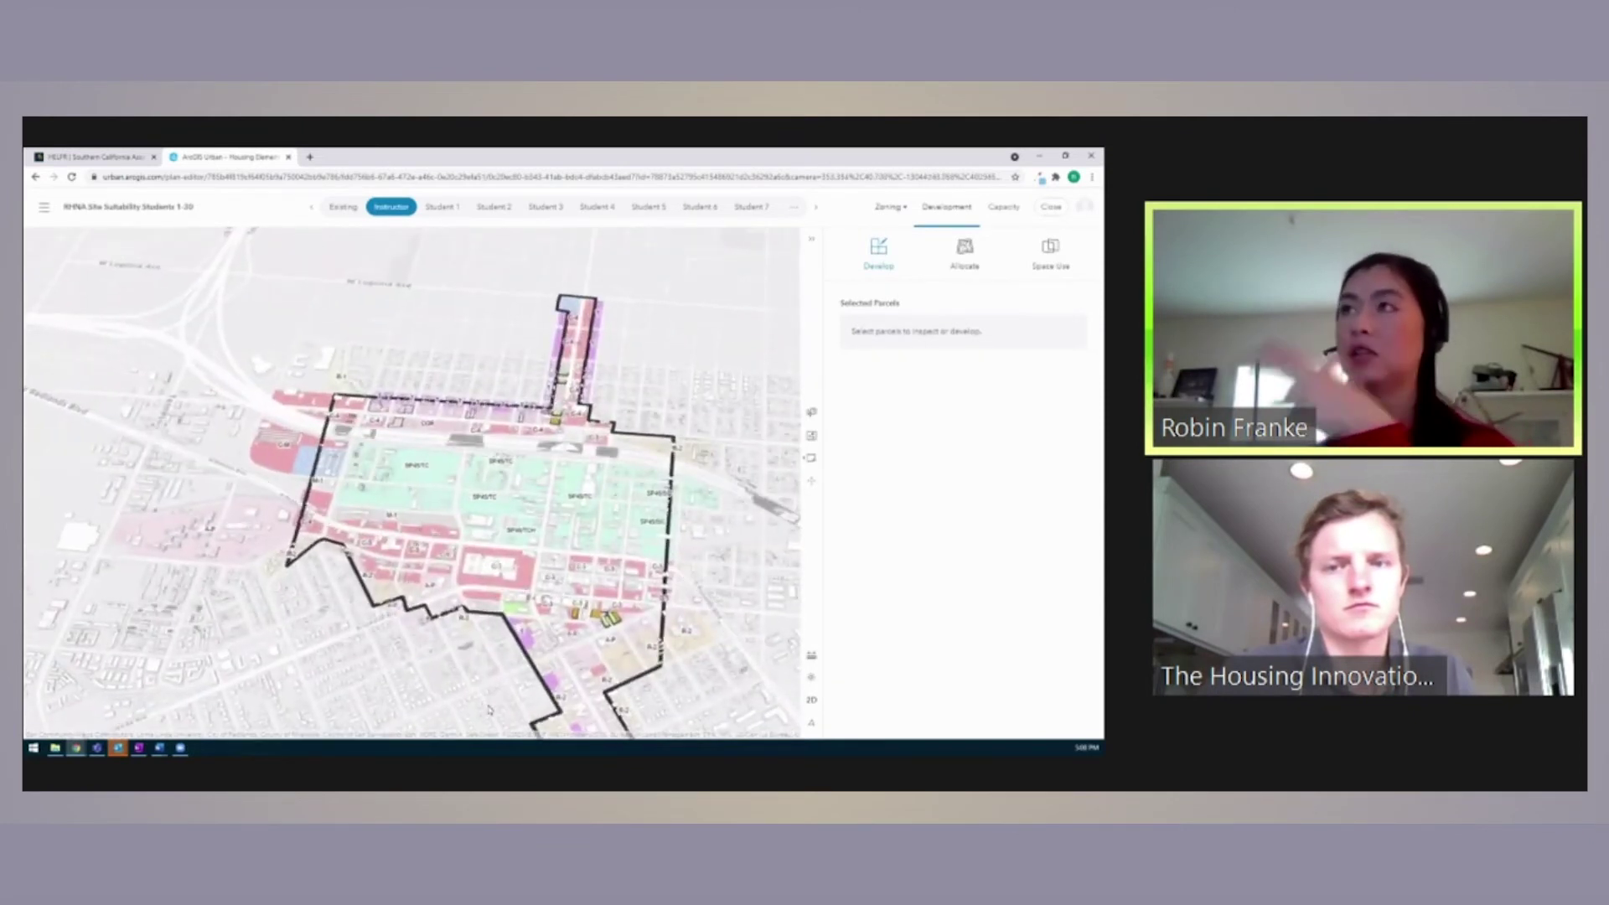
right_click_drag(488, 715, 517, 673)
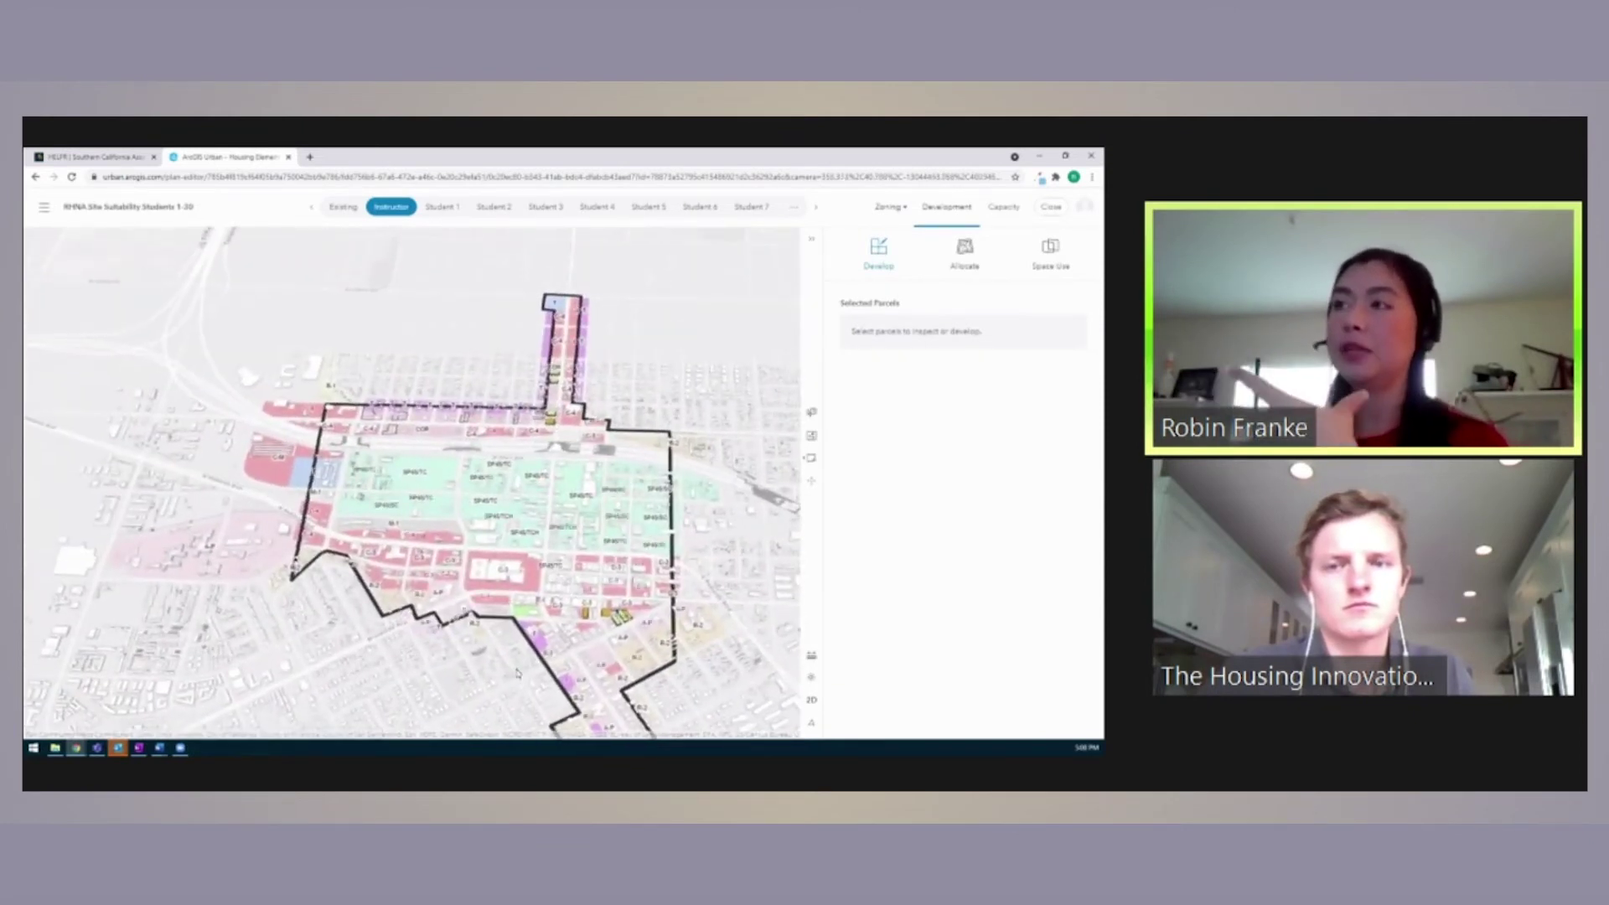
scroll(570, 586, "down", 2)
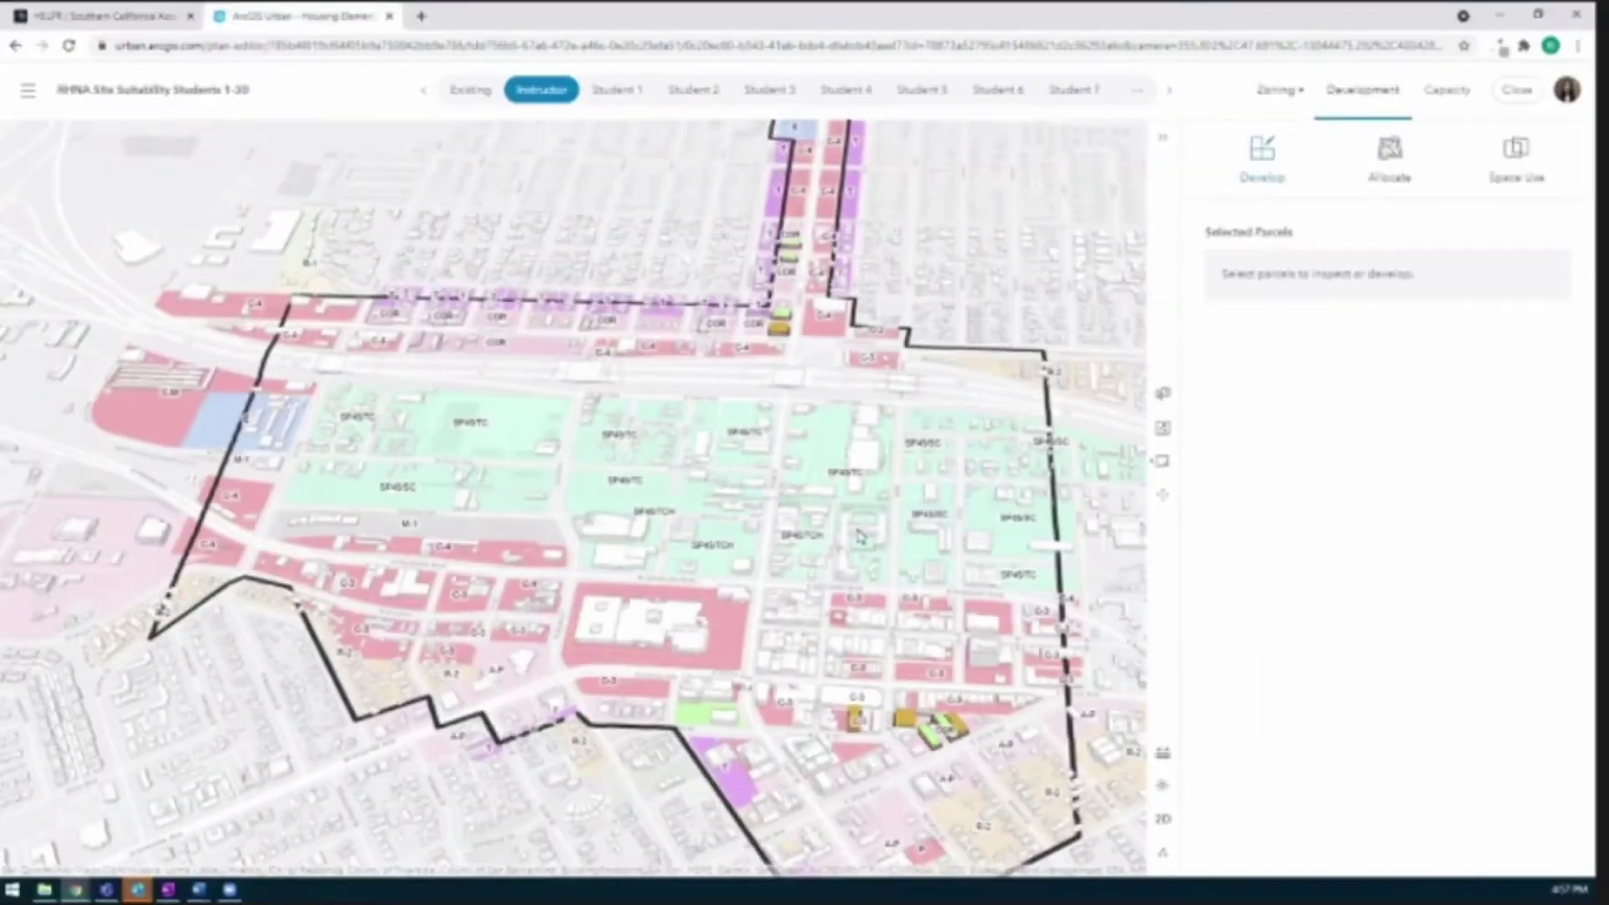
right_click_drag(859, 536, 659, 449)
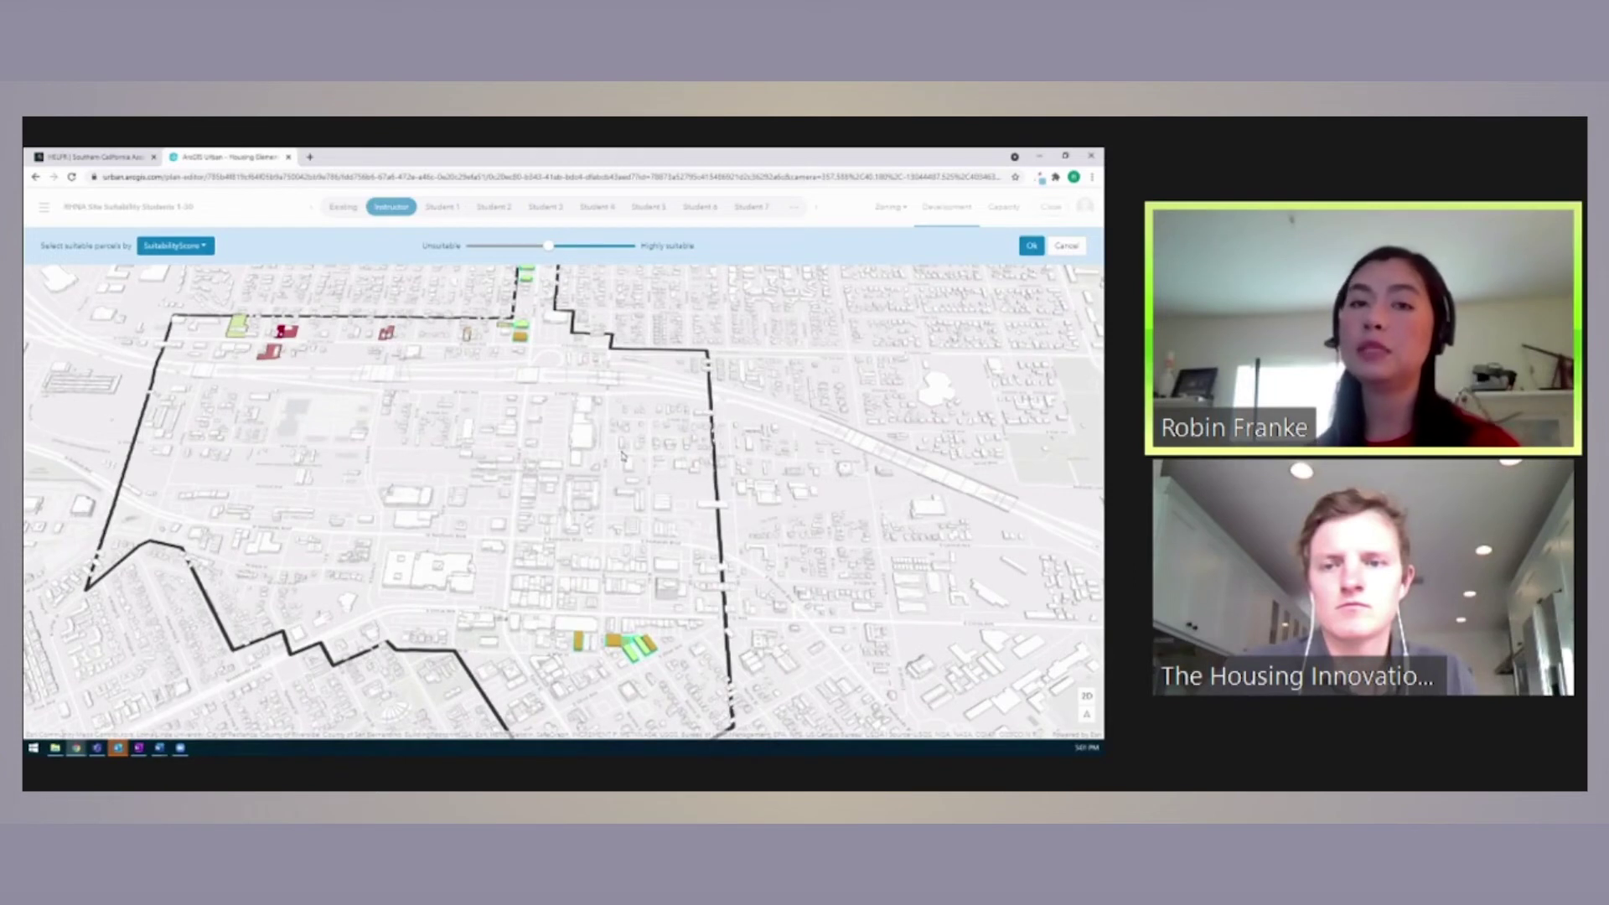
Lower the SuitabilityScore threshold slightly and confirm the suitable-parcel selection.
left_click_drag(549, 245, 537, 246)
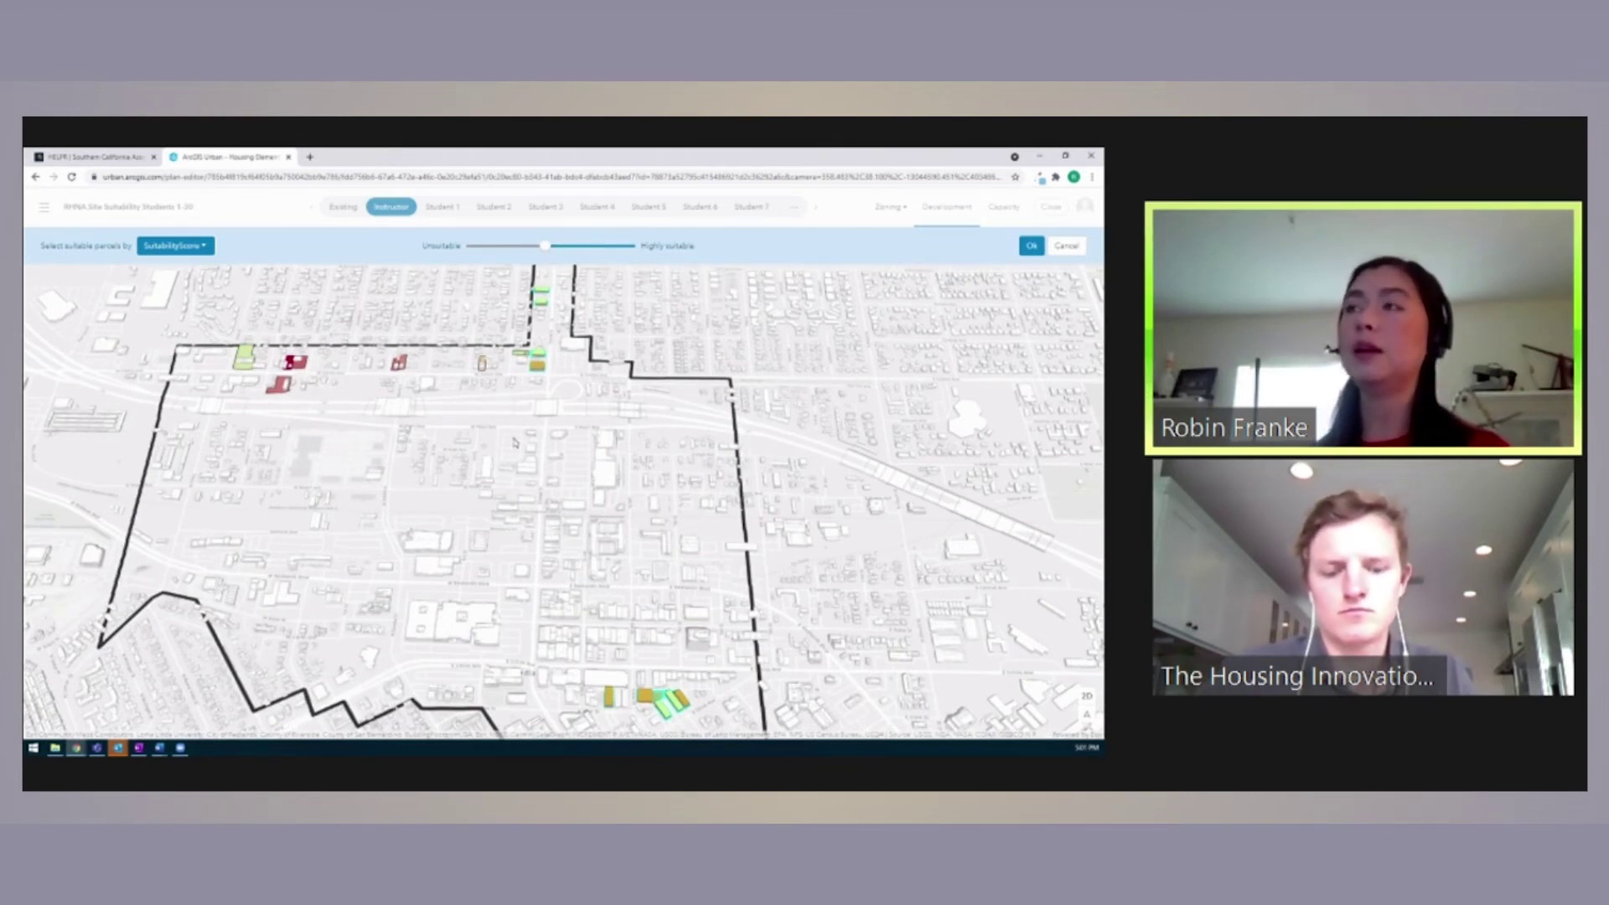
left_click(1032, 246)
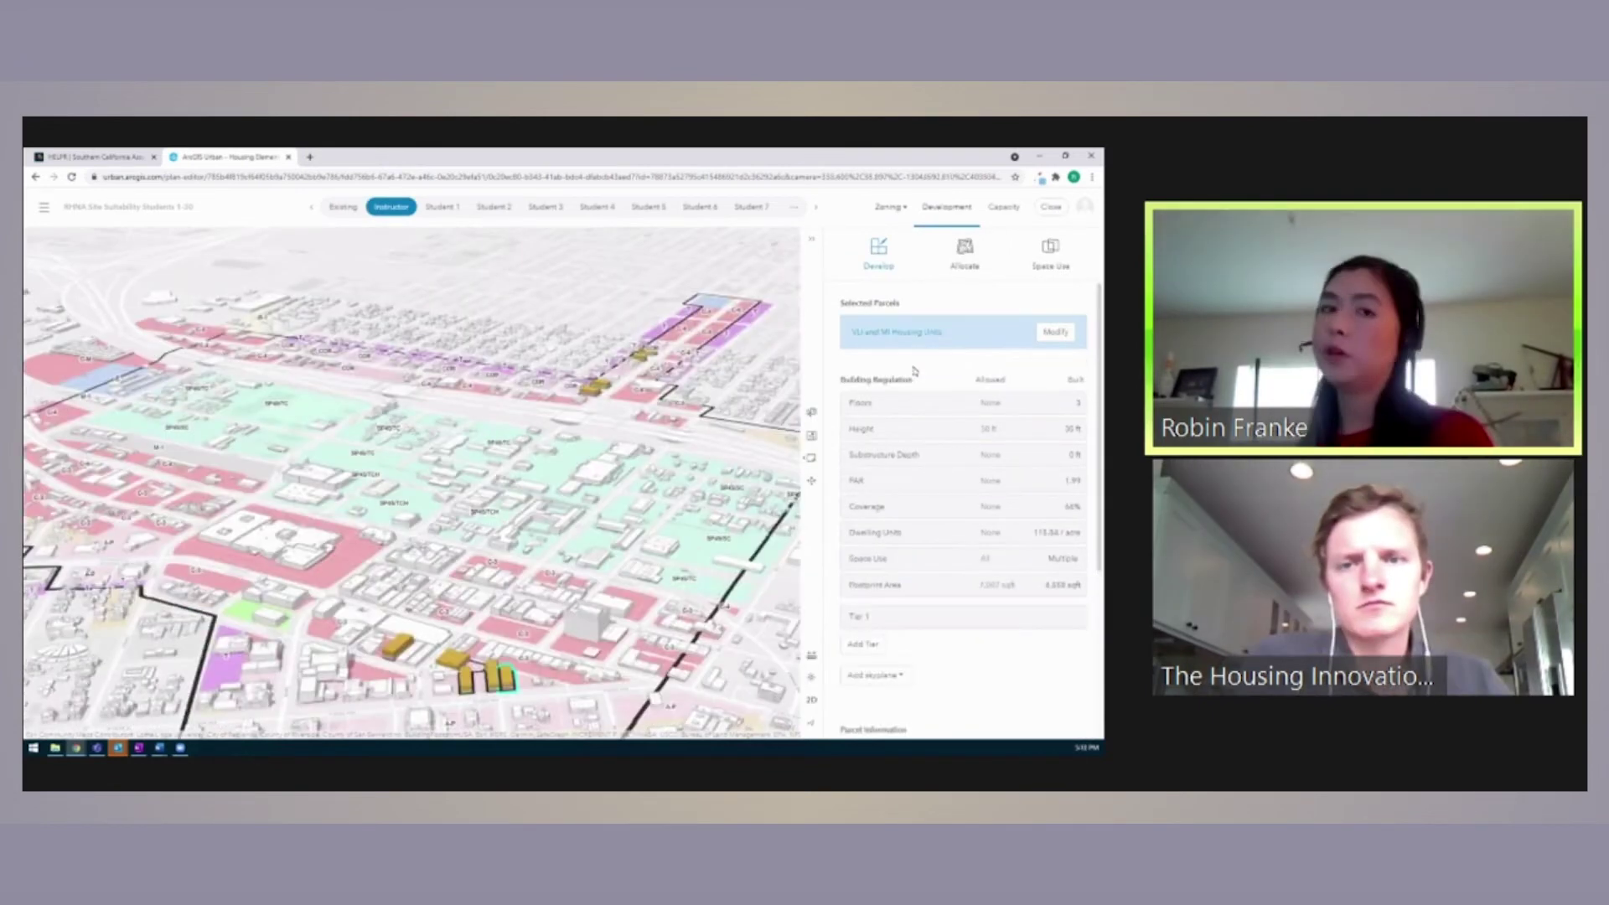
Review the building-type allocation for the selected parcels in Allocate.
left_click(965, 251)
scroll(602, 644, "up", 5)
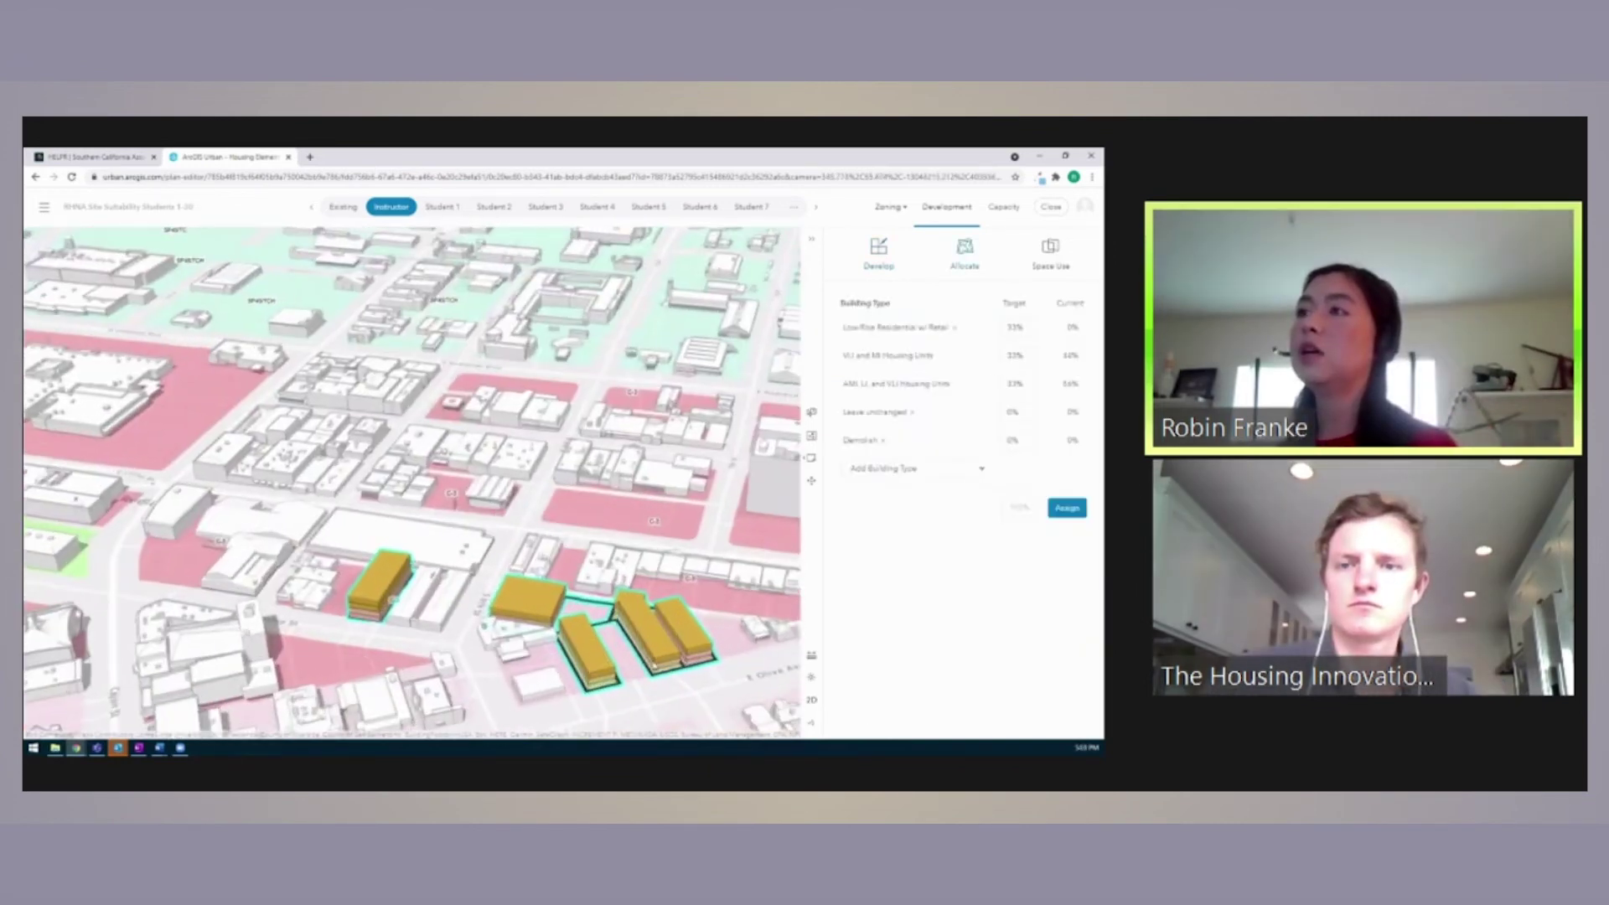
scroll(578, 642, "up", 3)
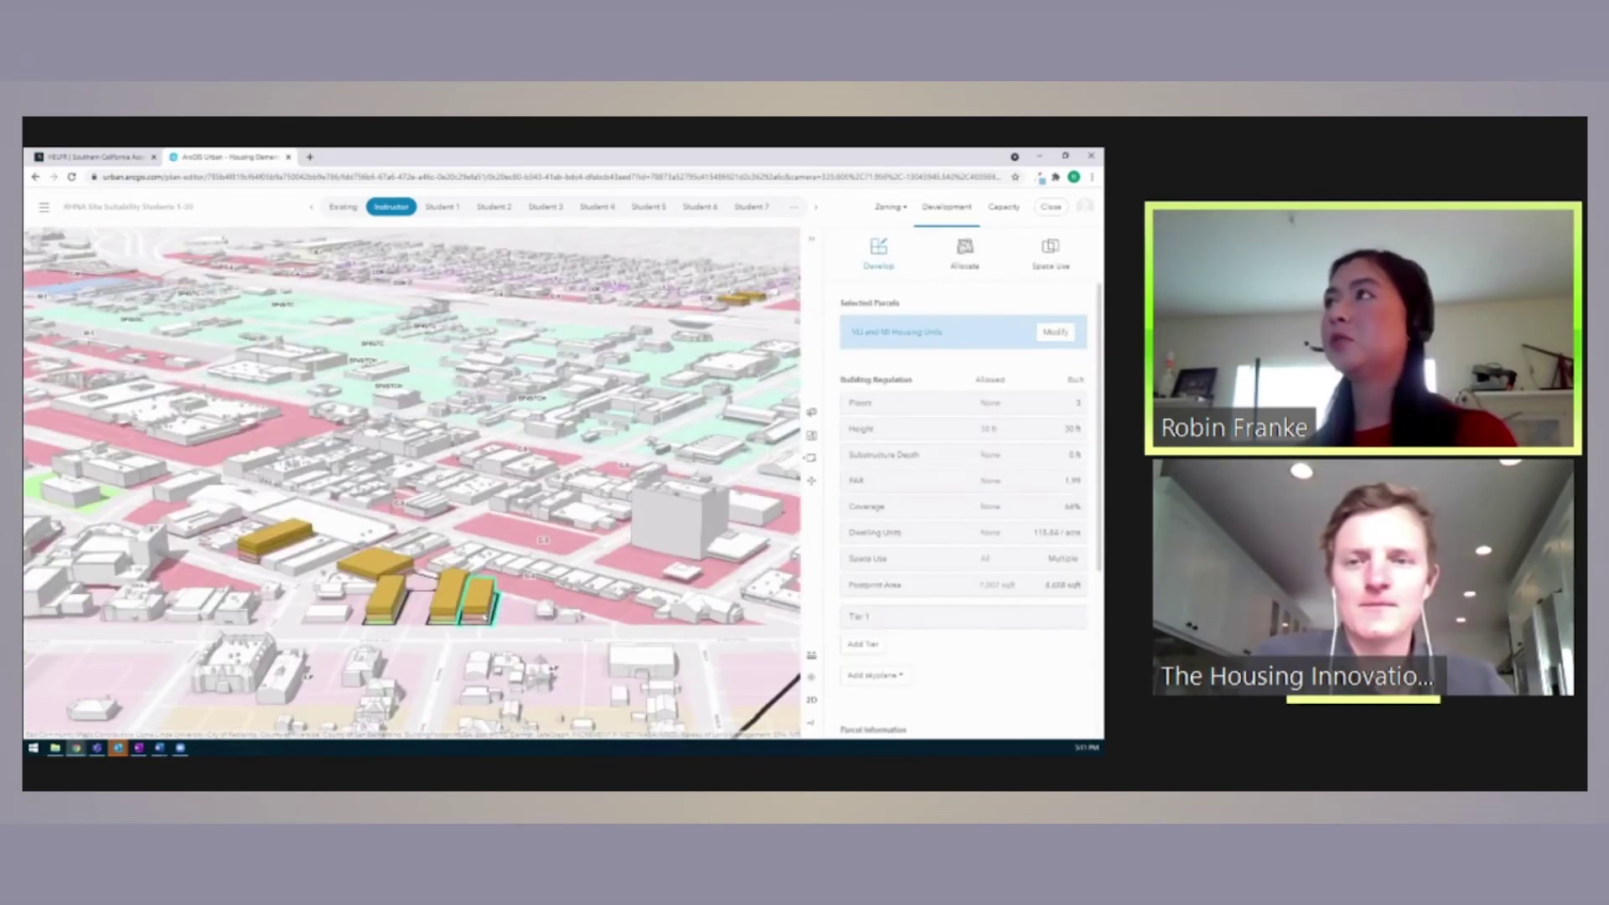
scroll(966, 580, "down", 3)
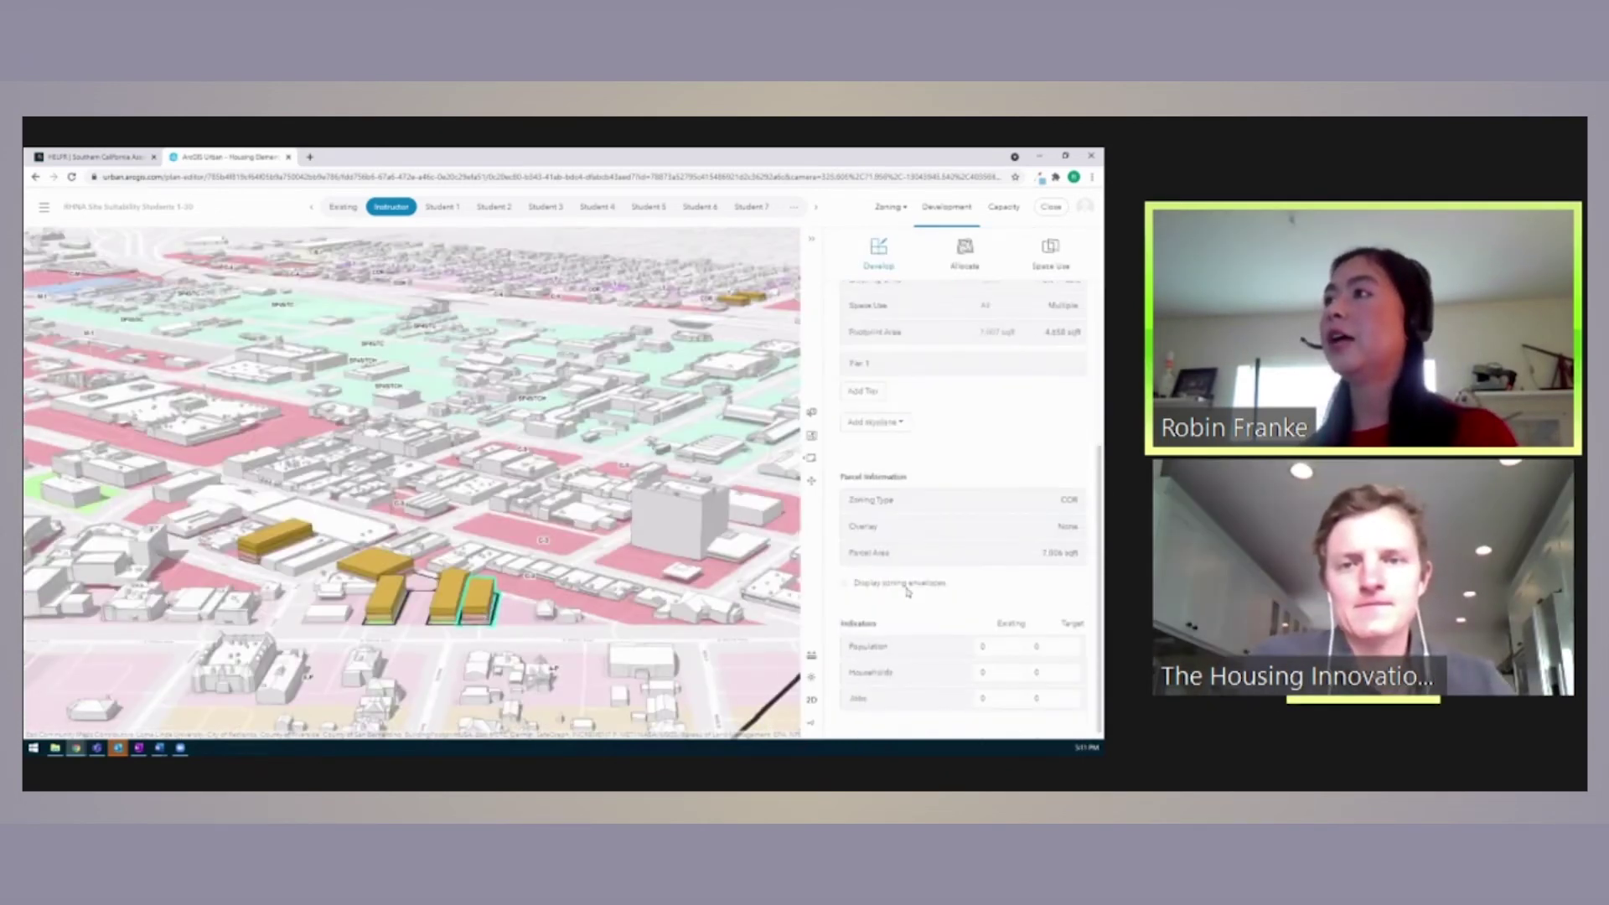
Display zoning envelopes and select the end parcel of the building row, viewed diagonally.
left_click(888, 578)
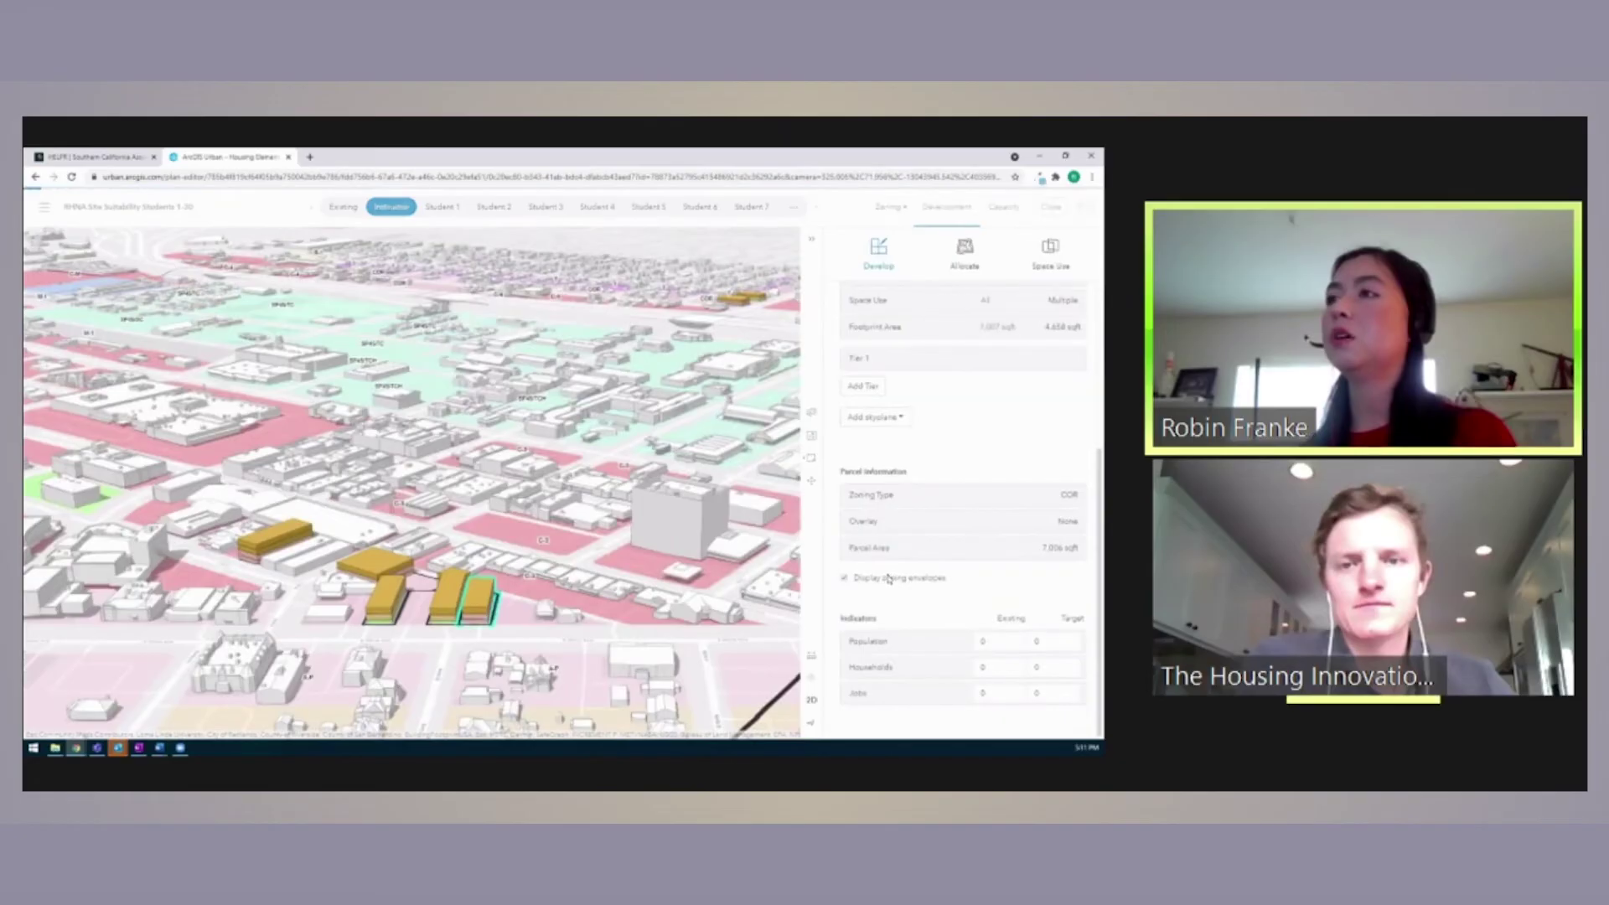
scroll(604, 618, "up", 5)
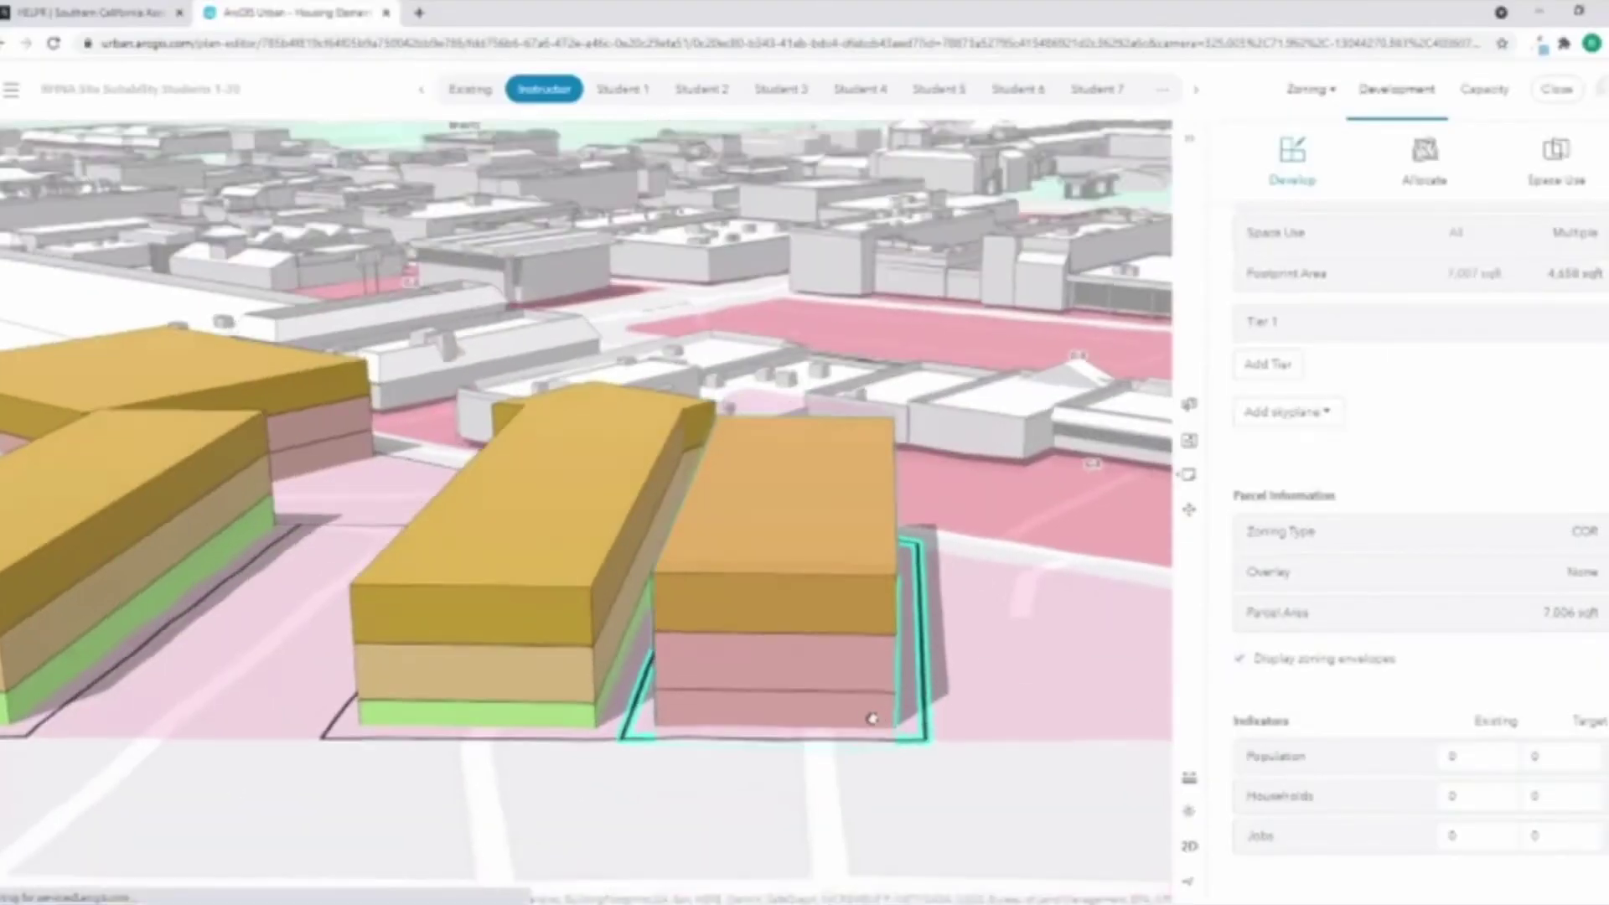
scroll(872, 719, "down", 5)
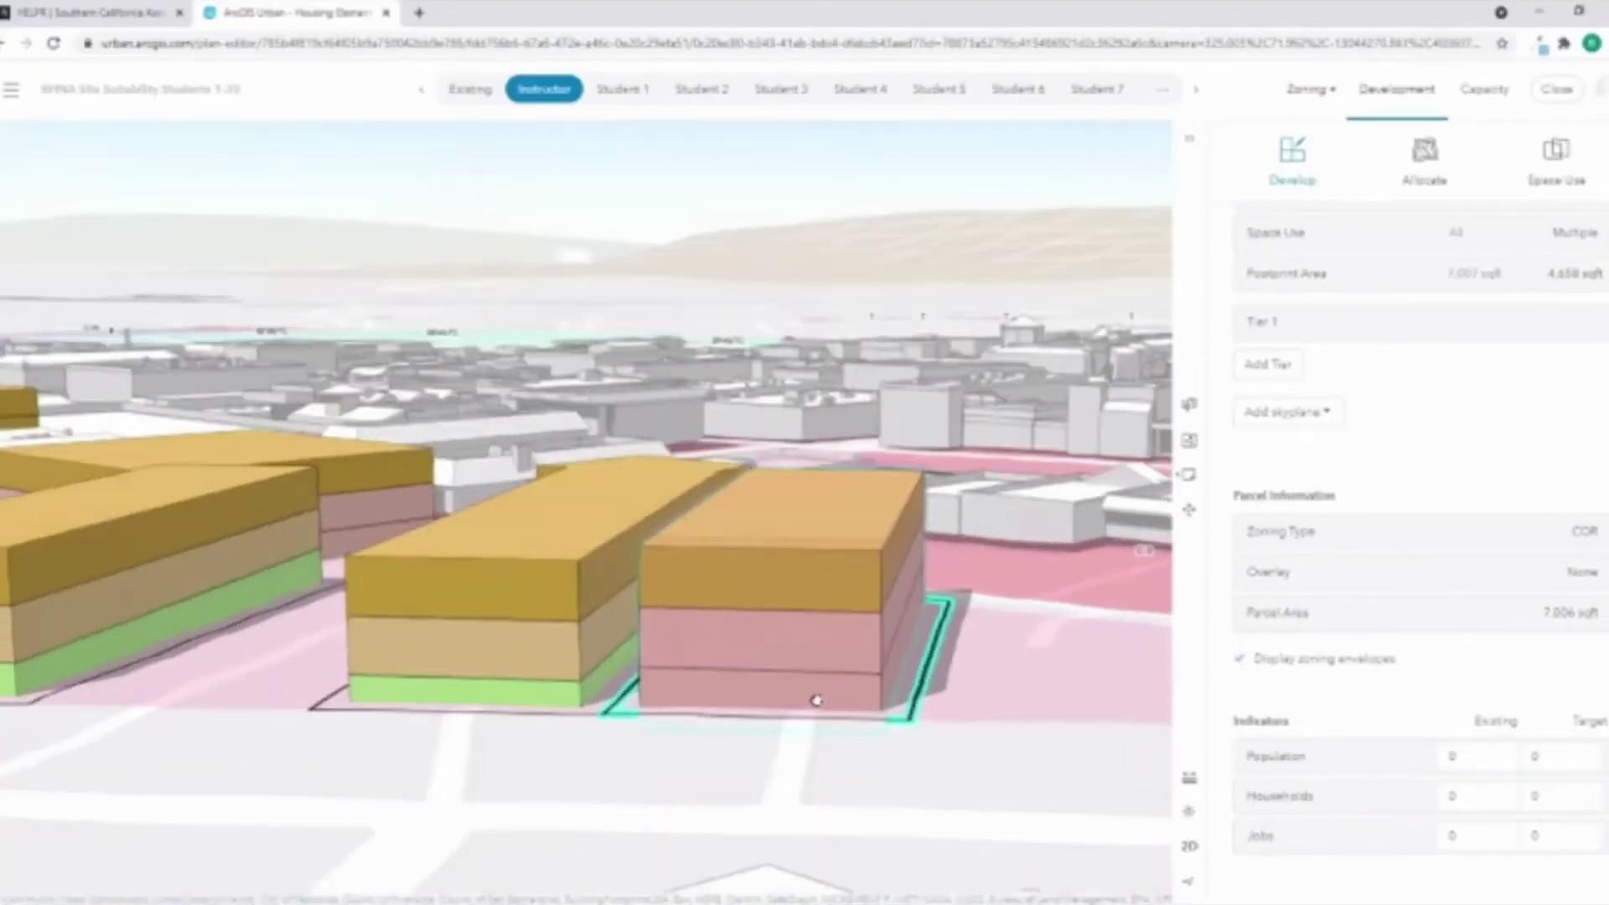
left_click(654, 733)
right_click_drag(480, 743, 564, 761)
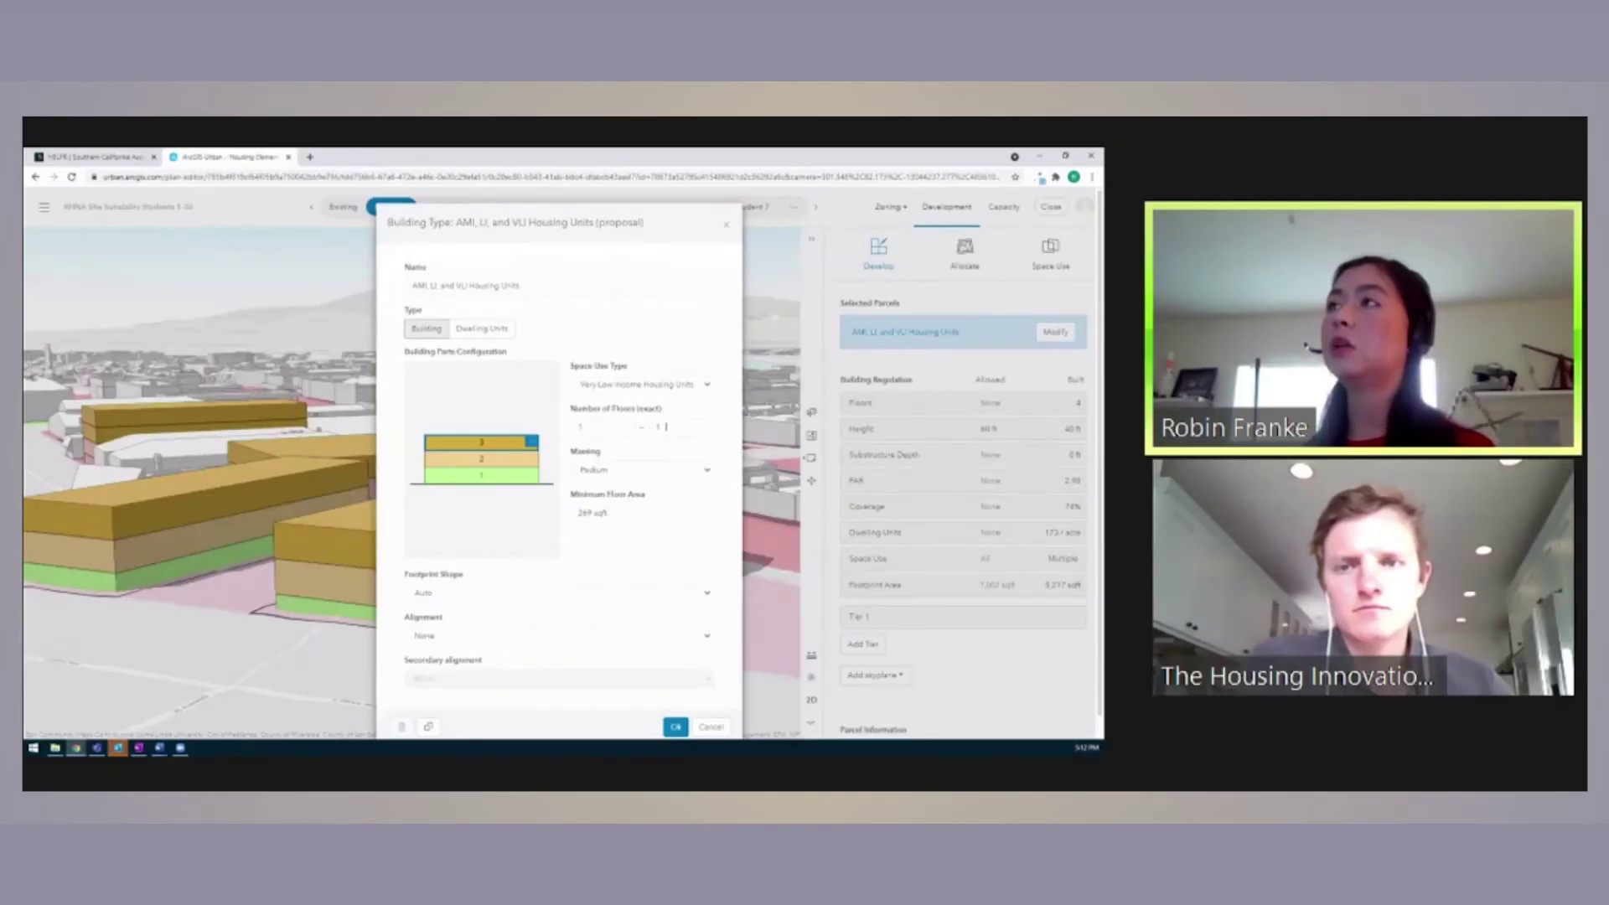
Apply the AMI, LI and VLI Housing Units building type to the empty parcel.
left_click(676, 726)
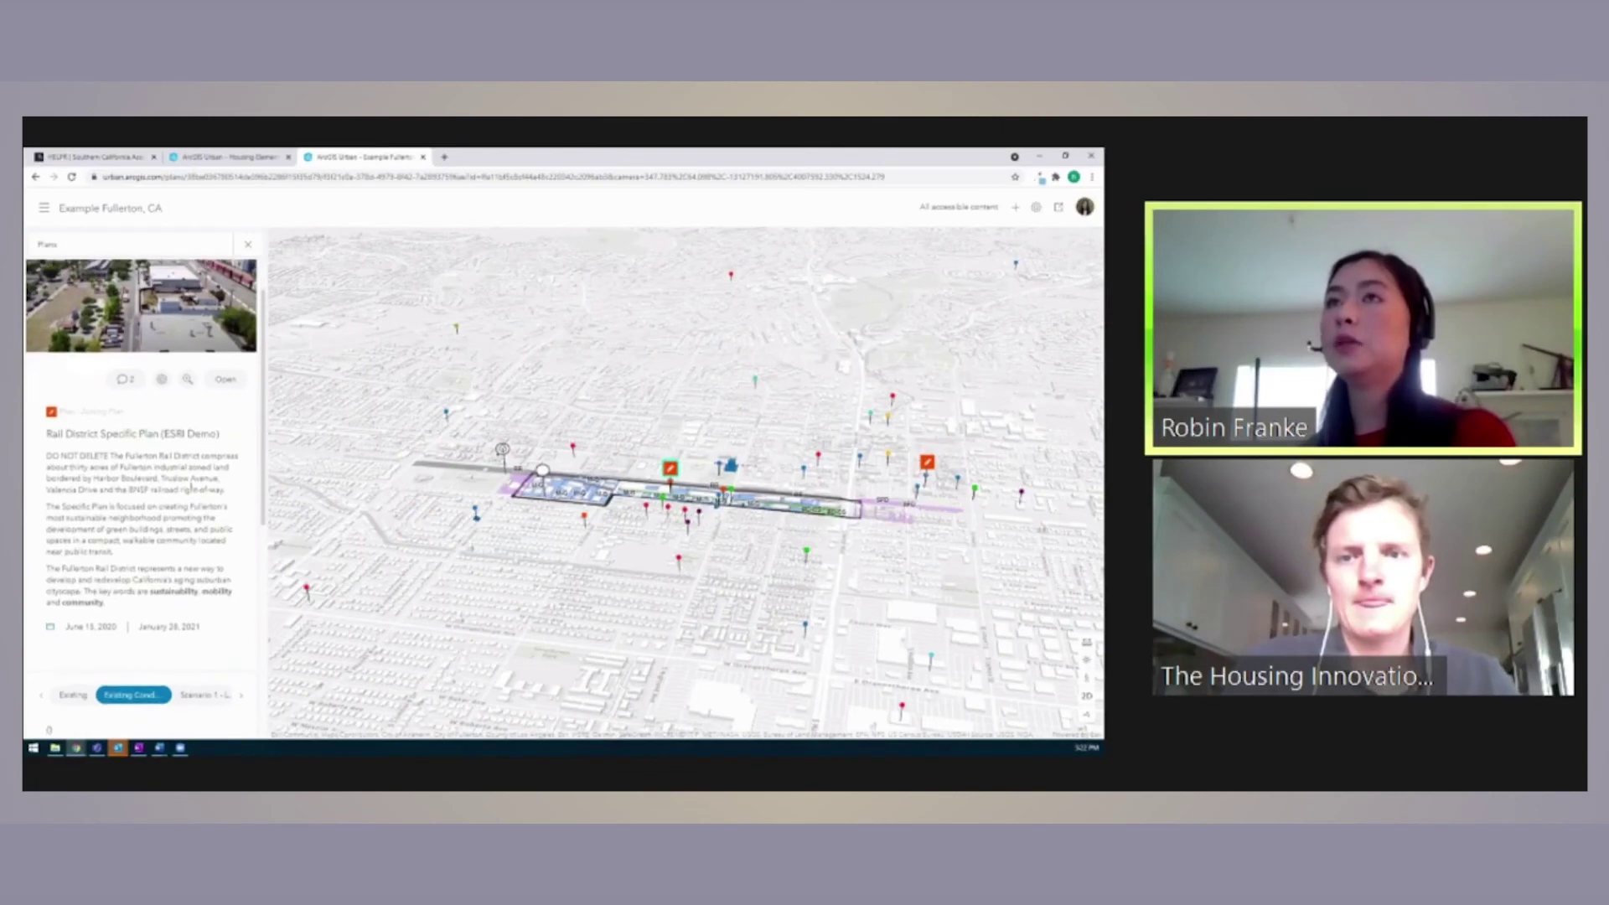
Show Scenario 1 of the Rail District plan and adjust the time of day for scene lighting.
scroll(191, 487, "up", 1)
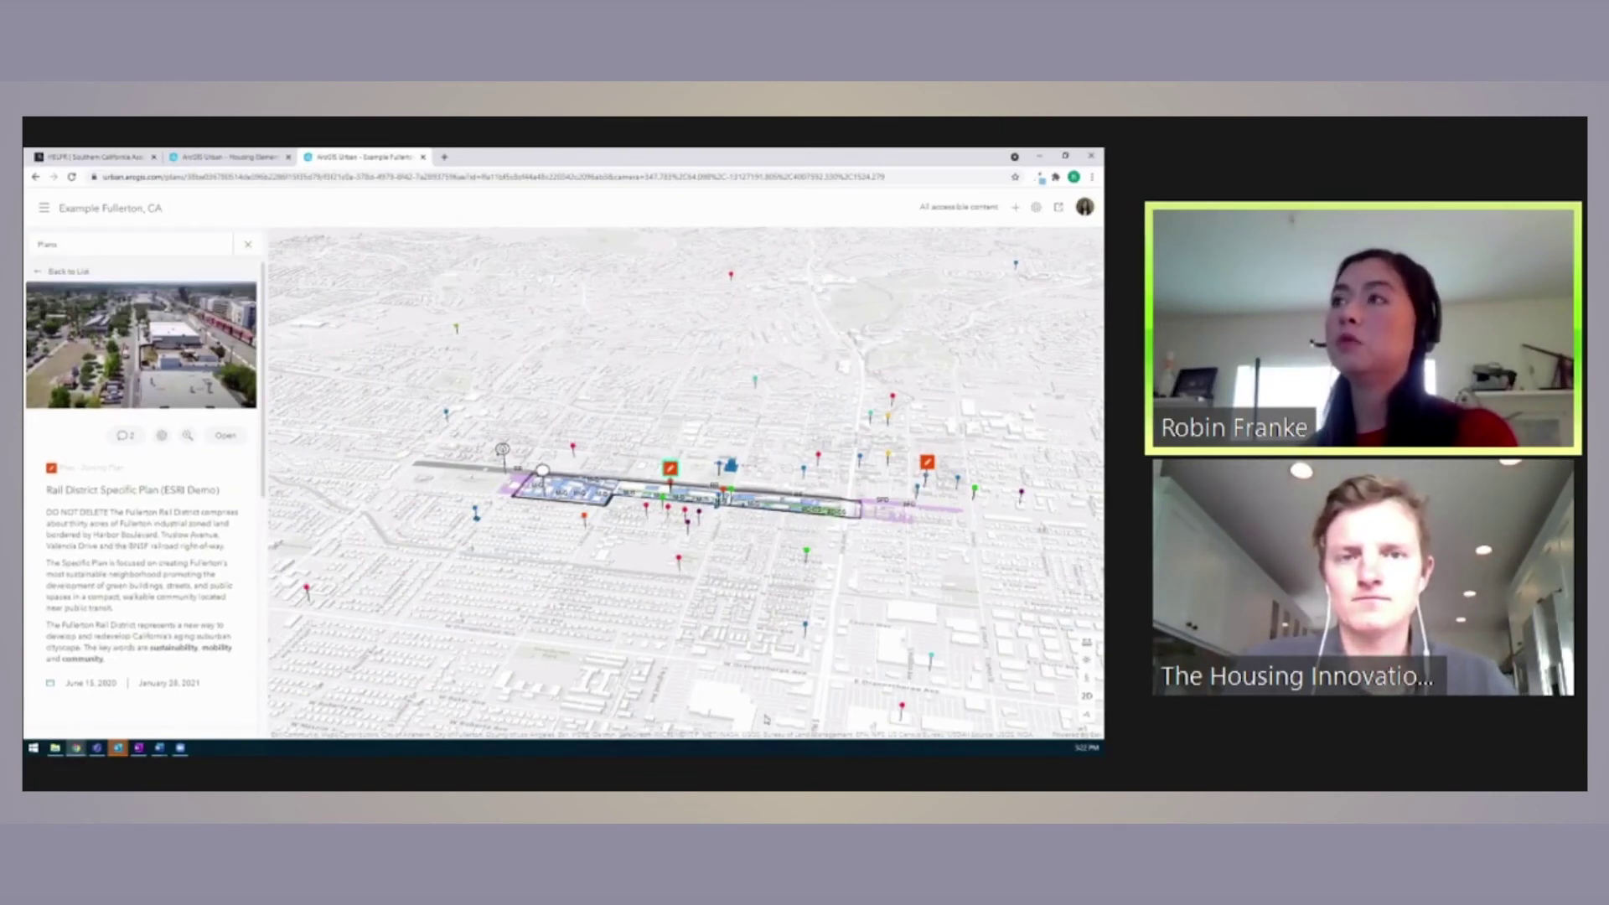
scroll(222, 516, "down", 5)
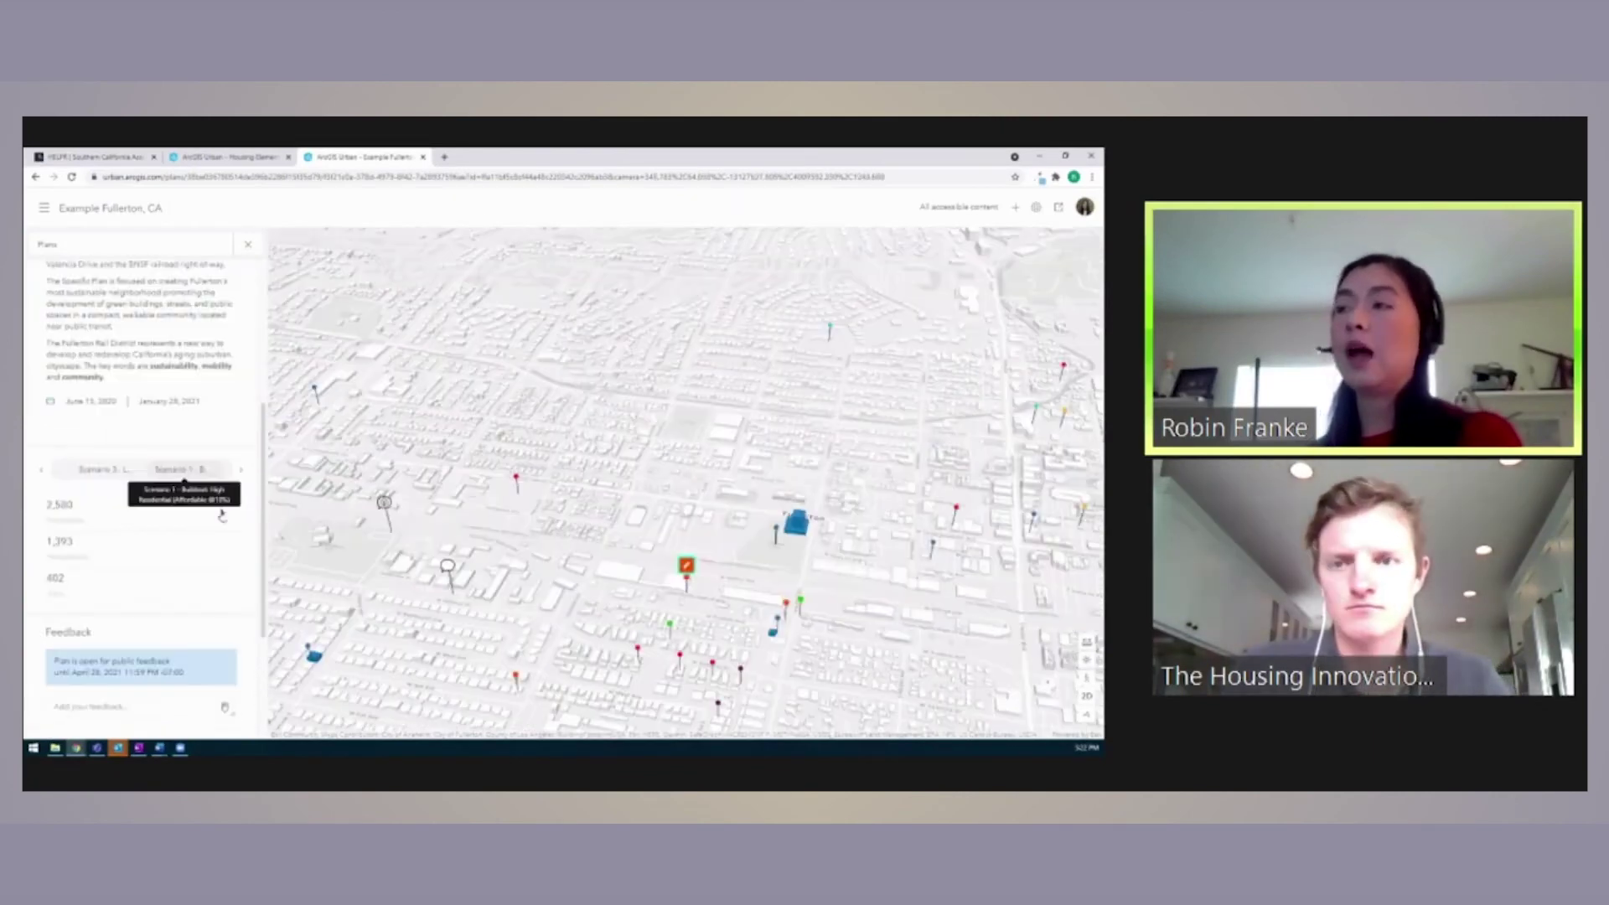
left_click(182, 469)
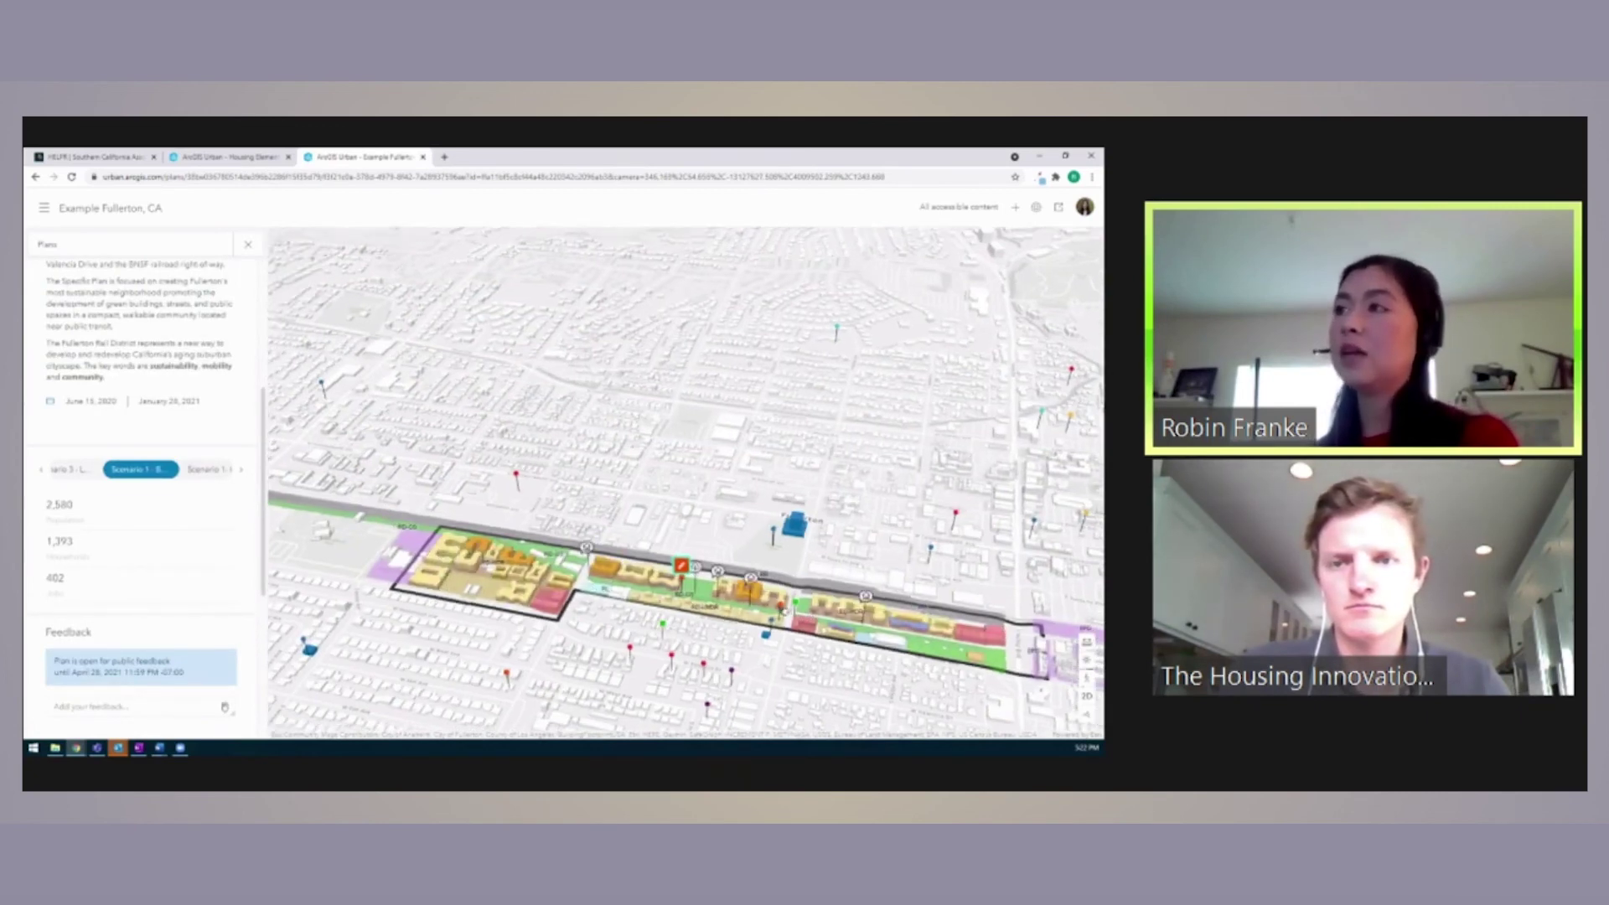
left_click(1087, 660)
left_click_drag(888, 650, 987, 650)
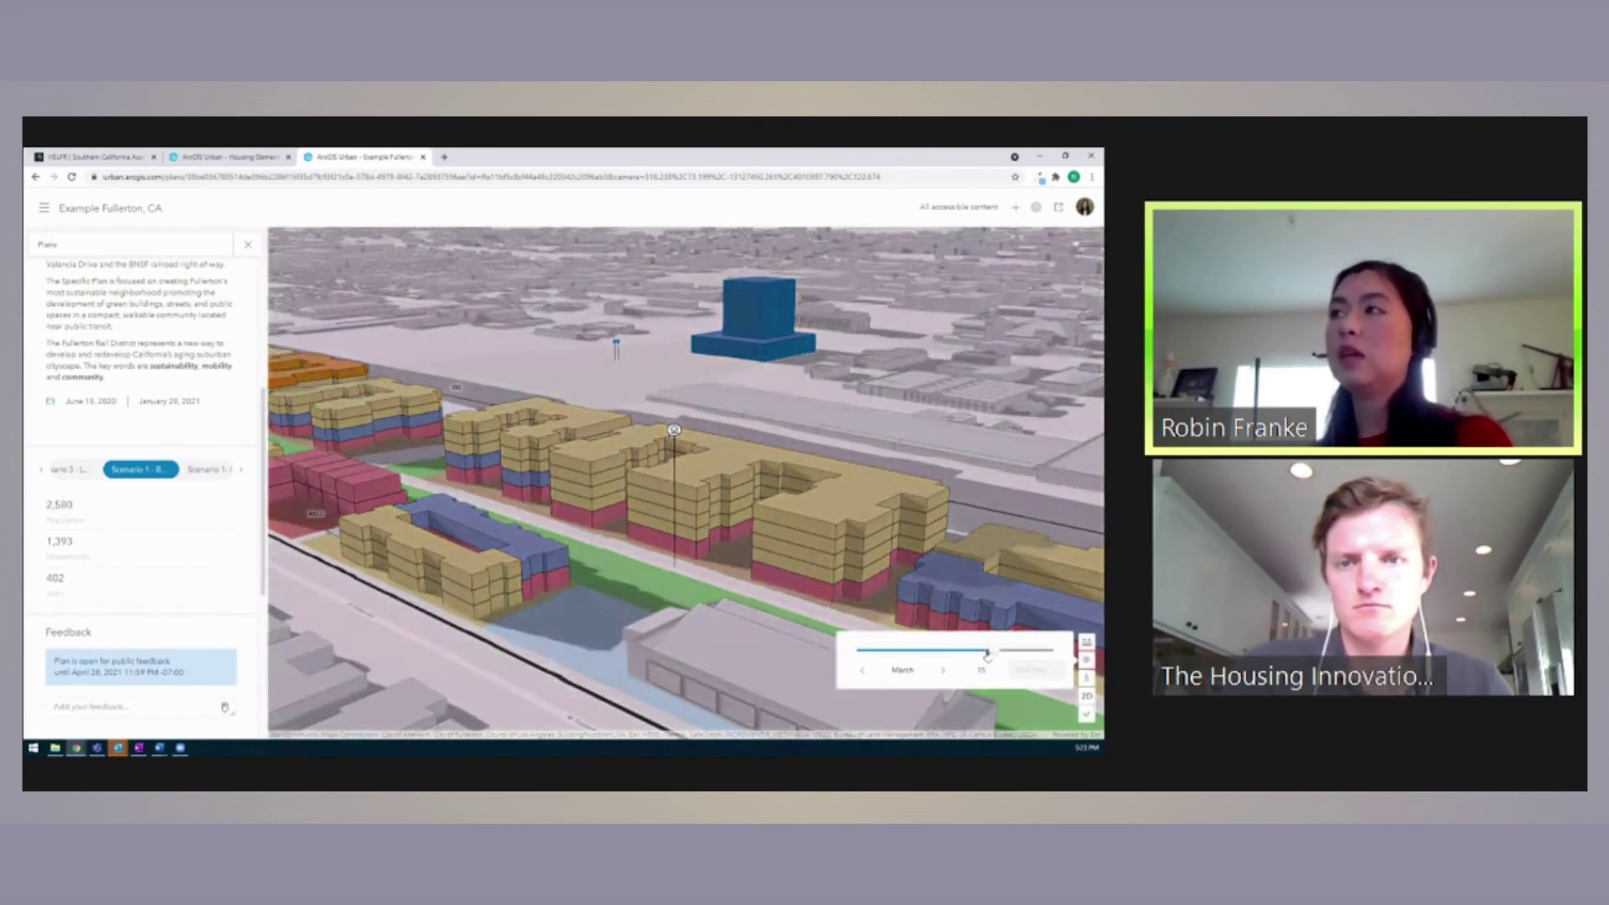
left_click(209, 469)
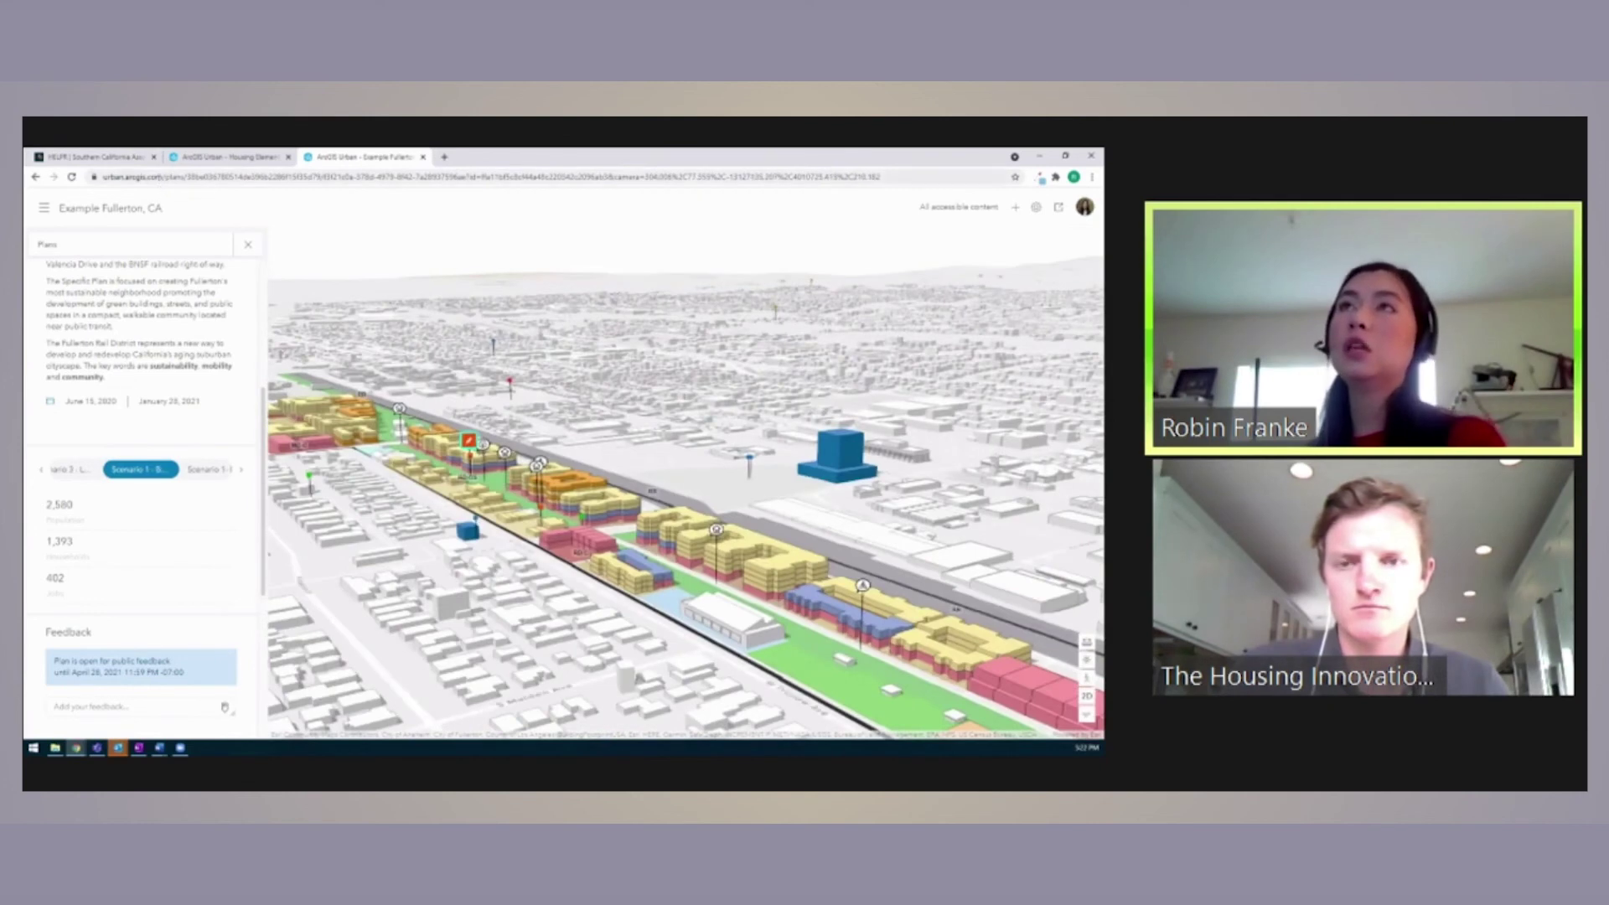
Generate and select the plan's embed code from the Share options.
left_click(407, 178)
left_click(1058, 207)
left_click(452, 251)
left_click(439, 306)
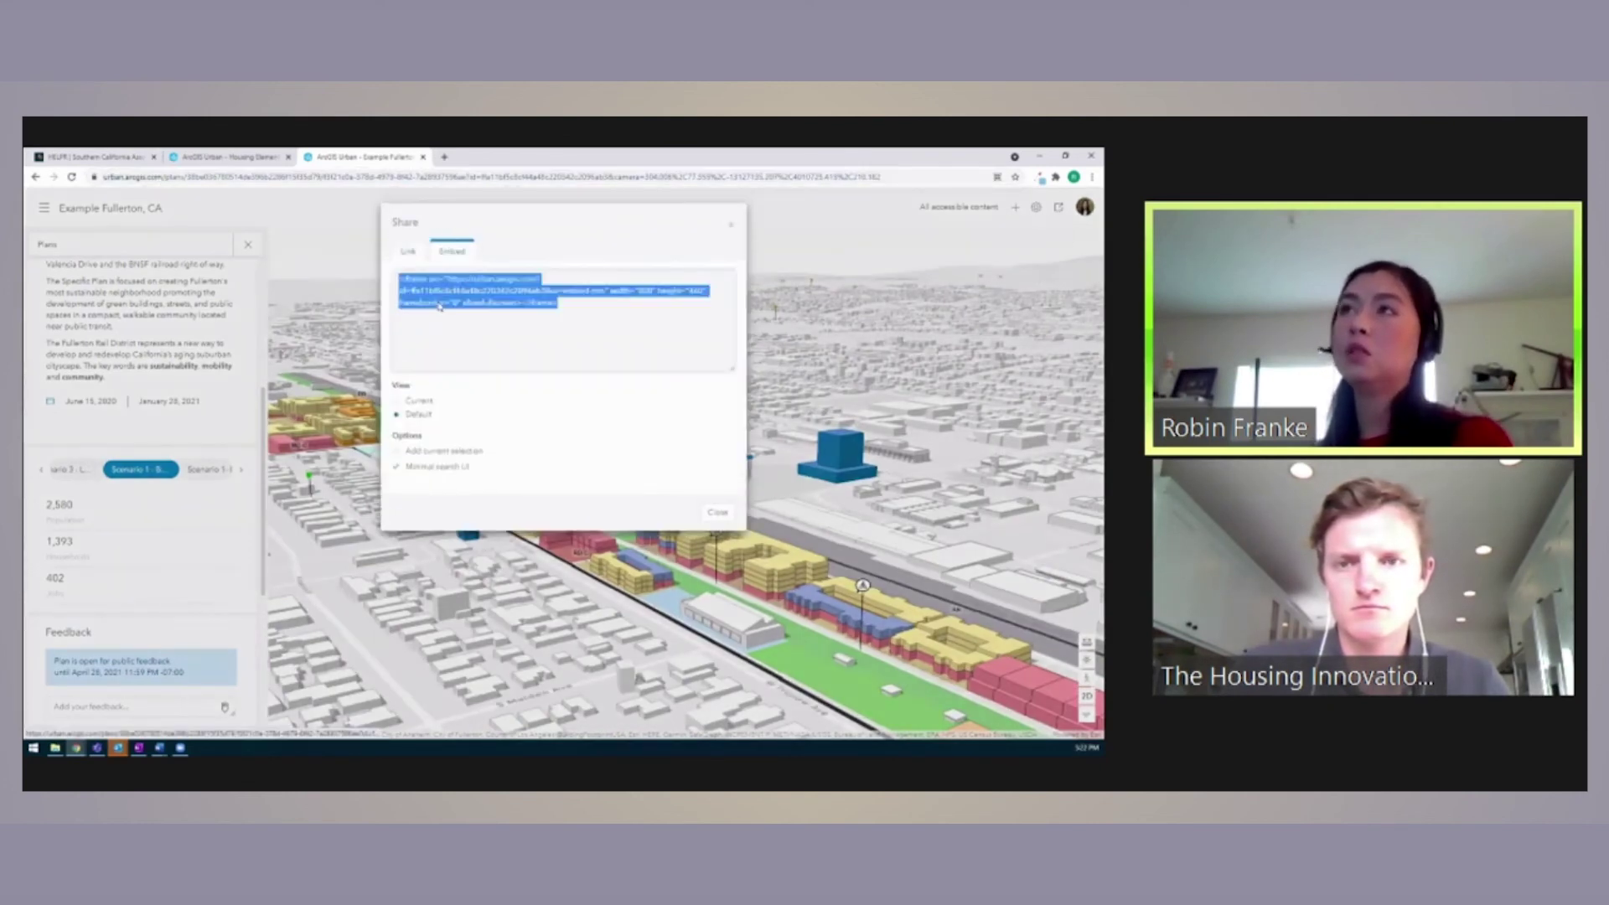
left_click(717, 512)
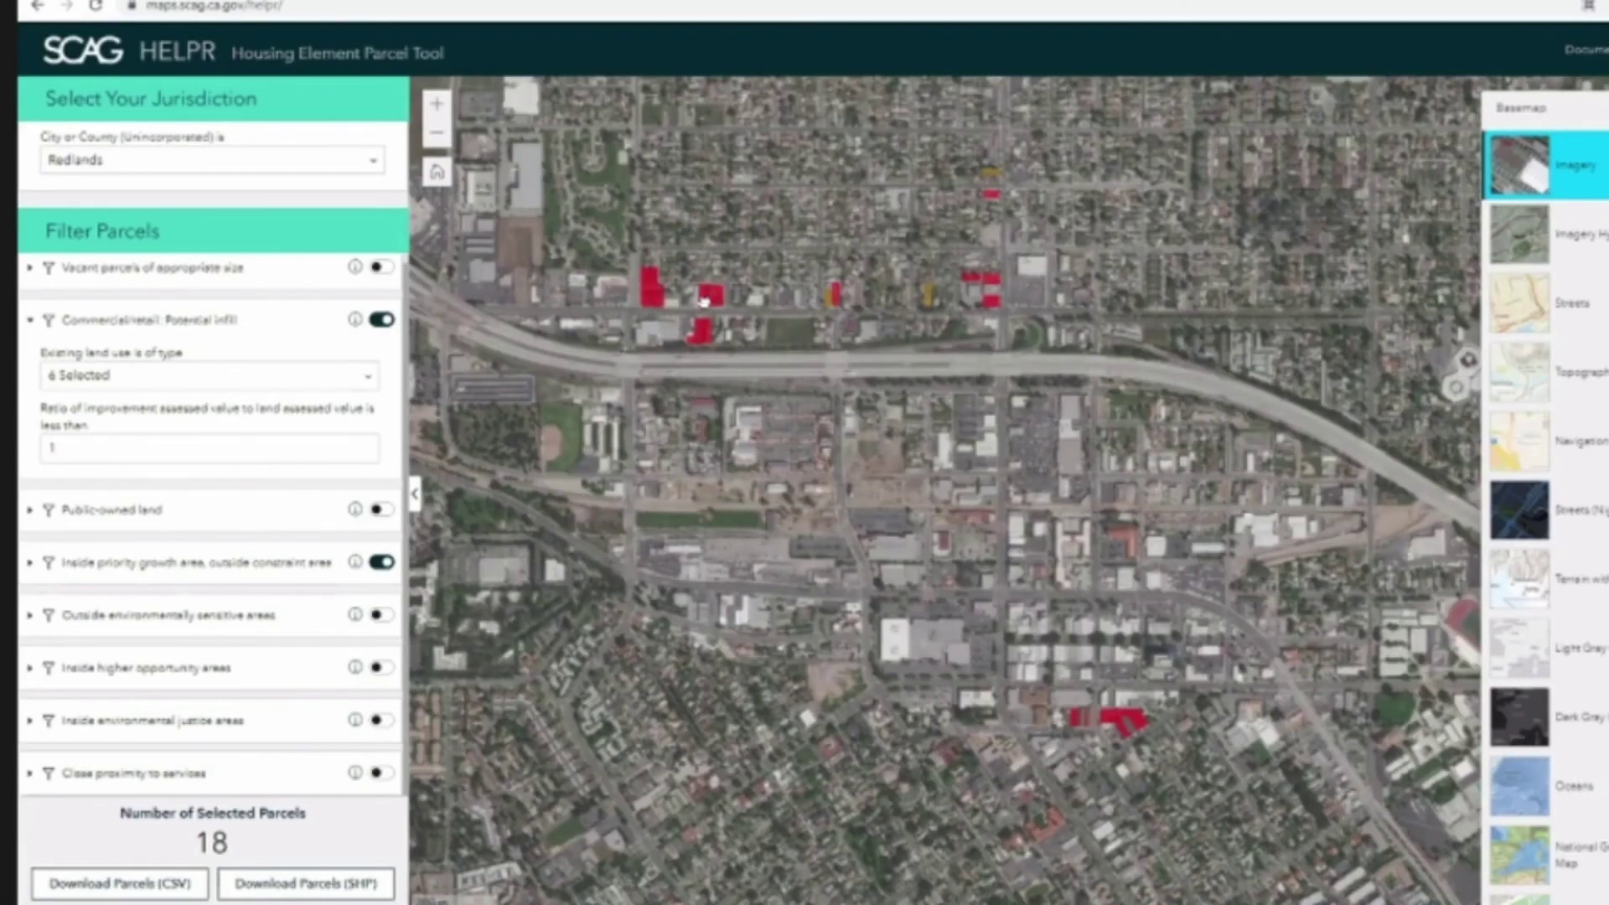
scroll(704, 302, "up", 2)
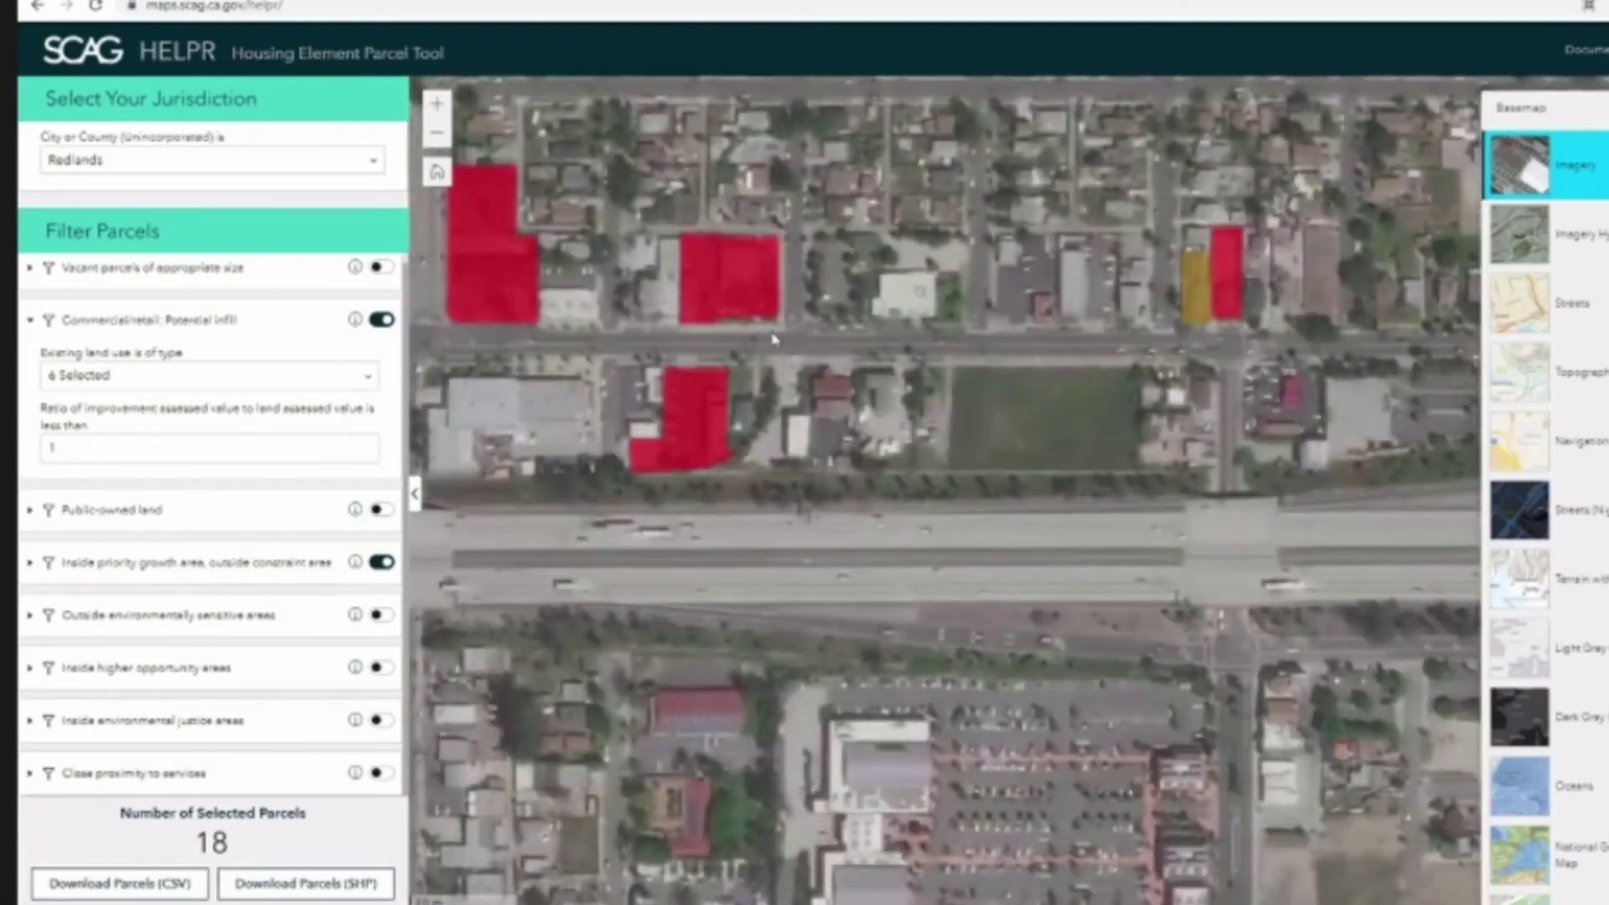